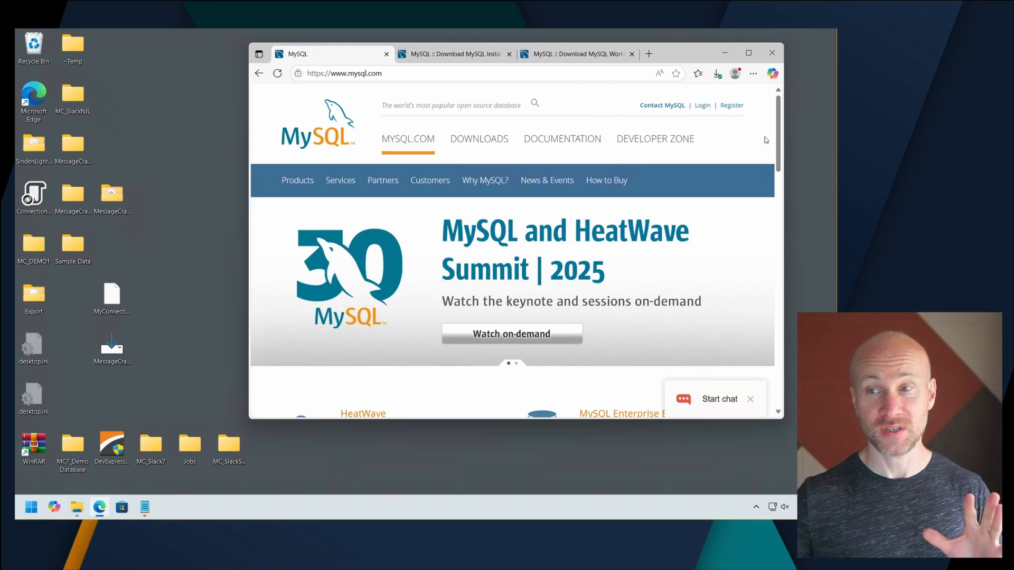
Review the MySQL home page and the Community download pages for MySQL Installer and MySQL Workbench.
left_click_drag(779, 140, 789, 376)
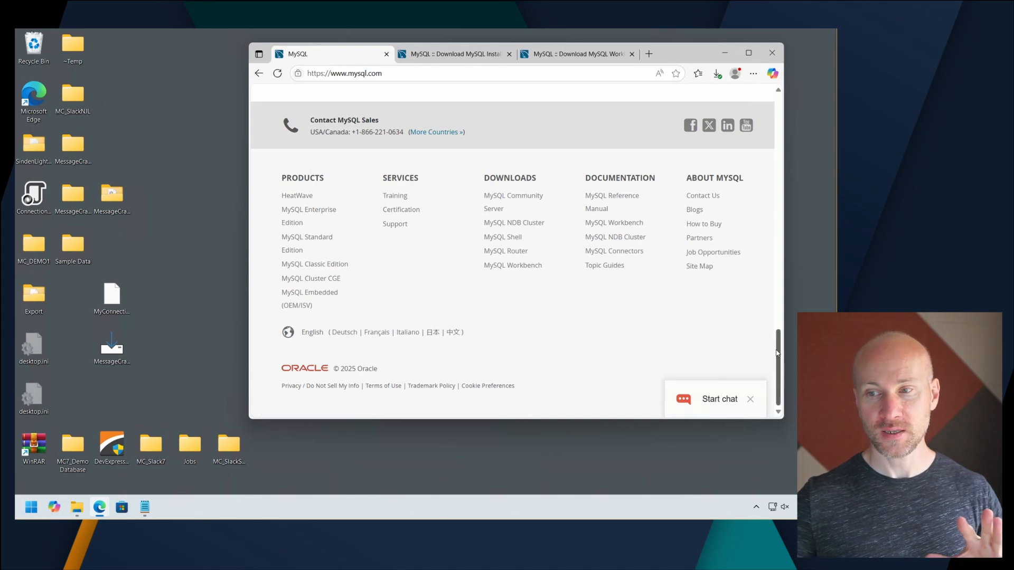
left_click_drag(779, 359, 785, 102)
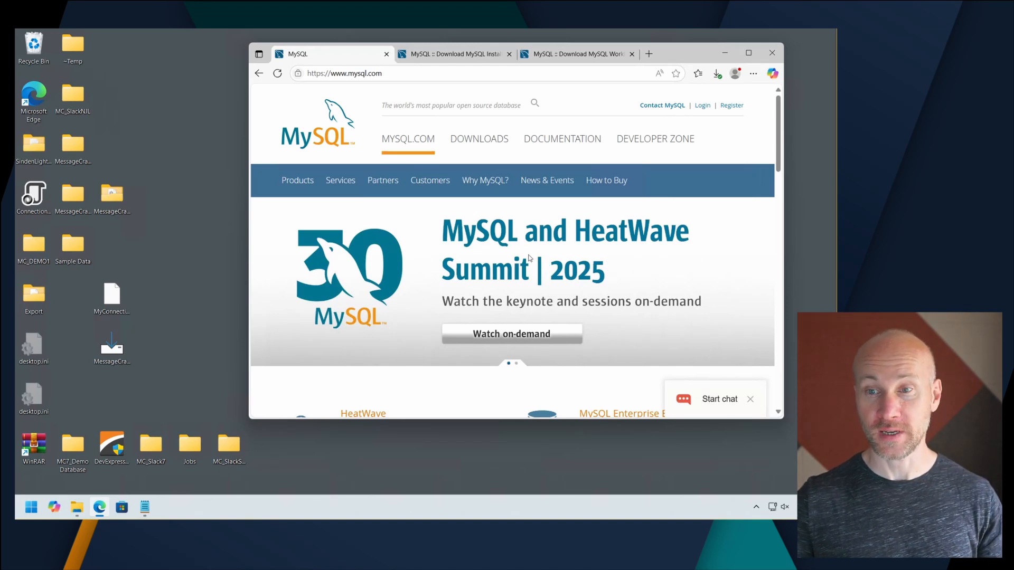
left_click(437, 54)
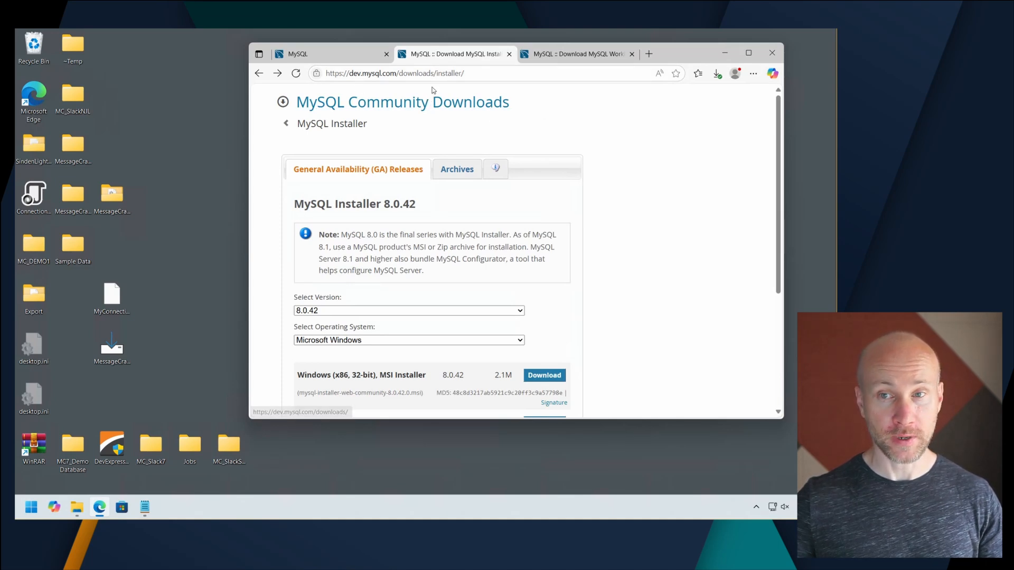
left_click(561, 58)
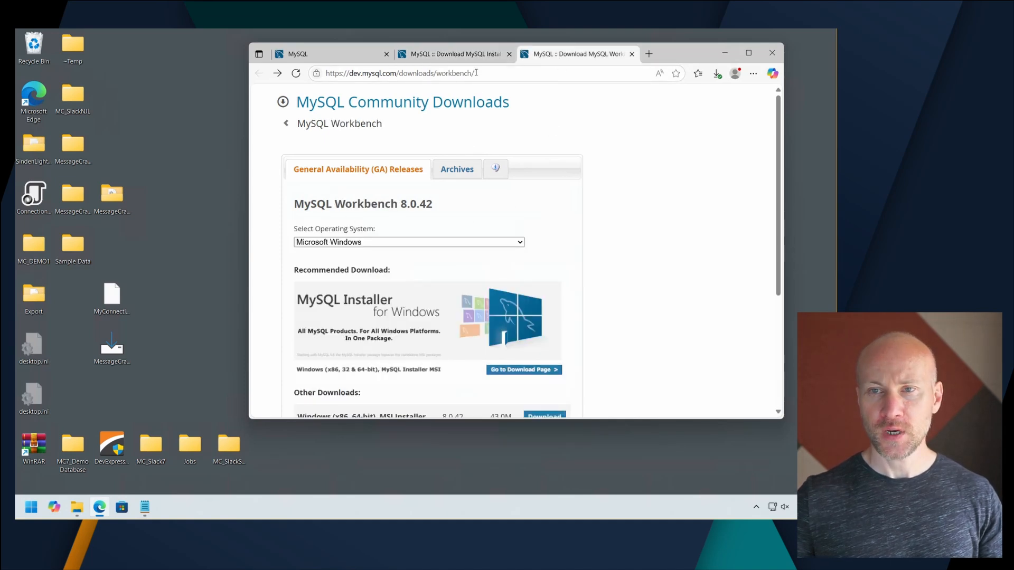
left_click(468, 55)
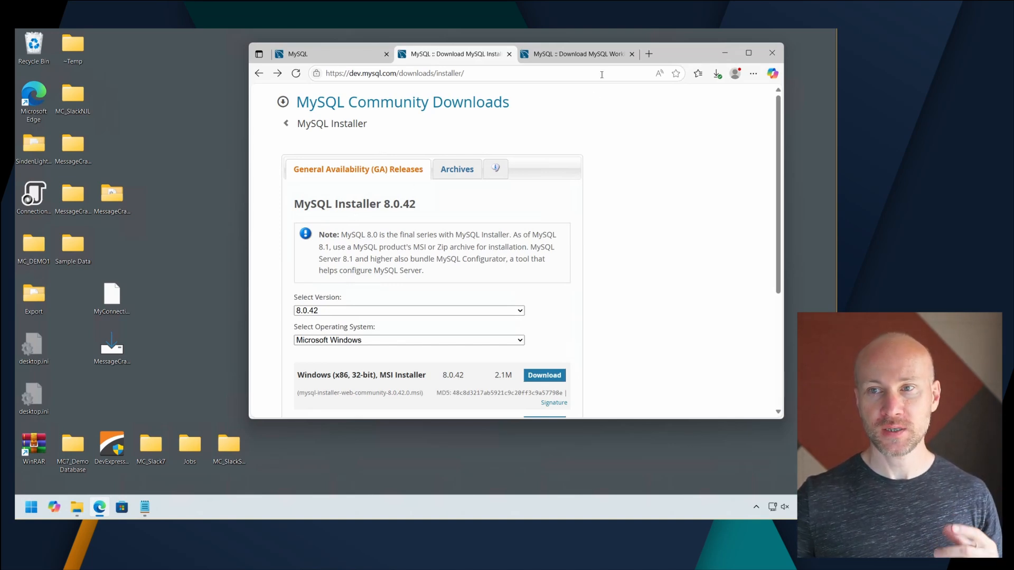
left_click(586, 56)
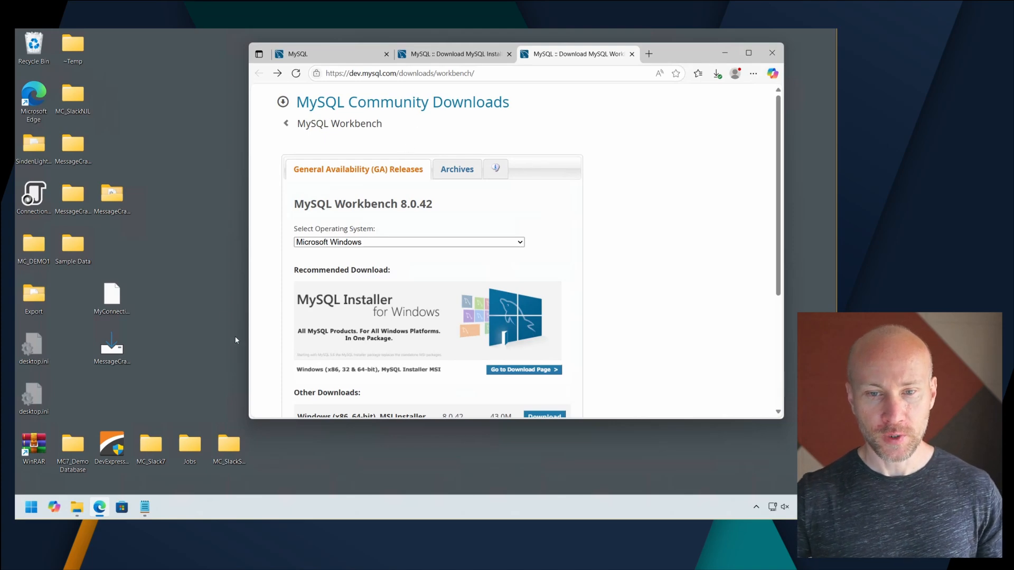
Run mysql-installer-community-8.0.42.0.msi from the Downloads folder and allow it to make changes.
left_click(77, 507)
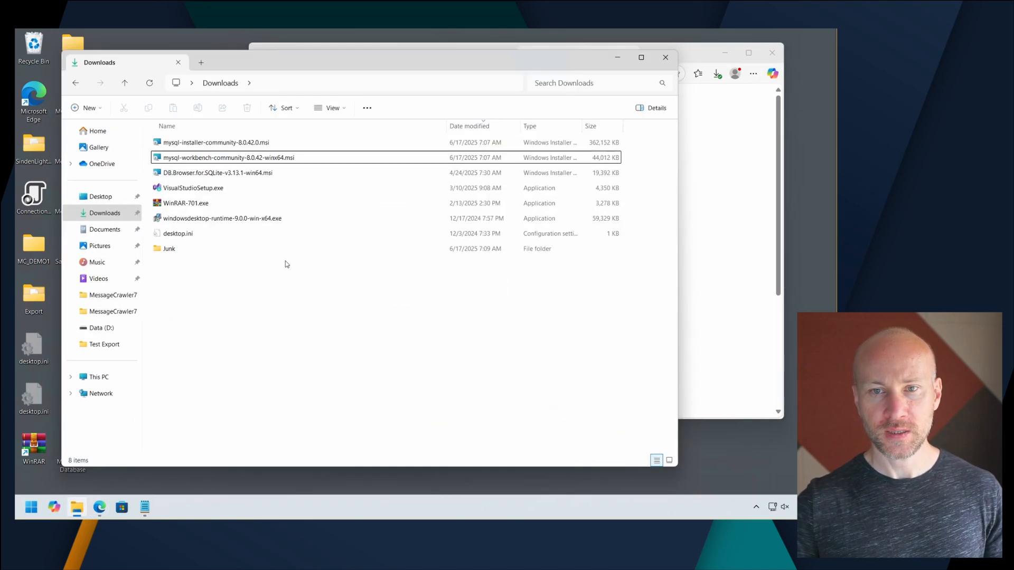
double_click(192, 143)
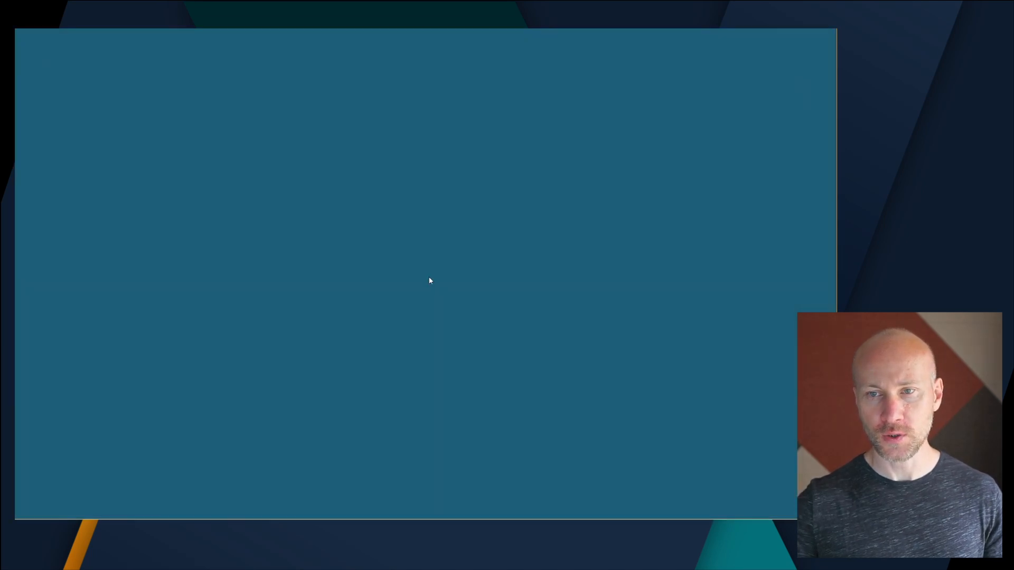
left_click(400, 353)
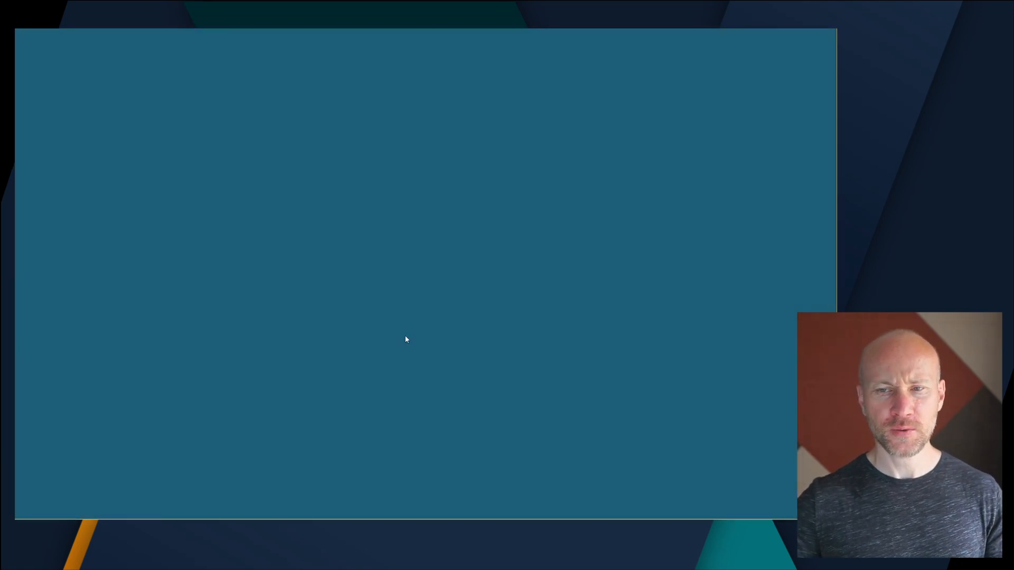
left_click(397, 352)
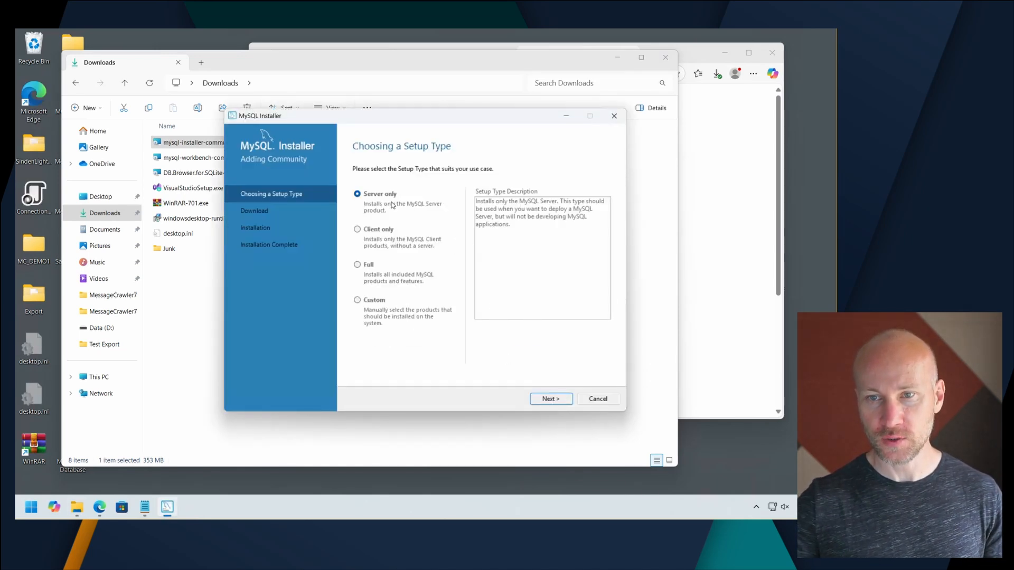
Choose the Full setup type and install all the included MySQL products.
left_click(552, 400)
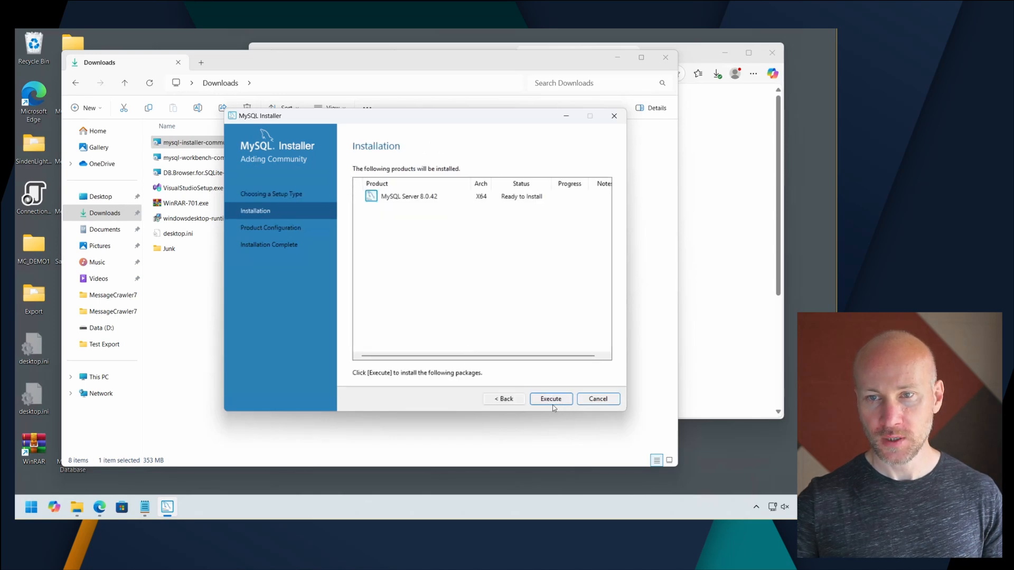
left_click(510, 401)
left_click(368, 270)
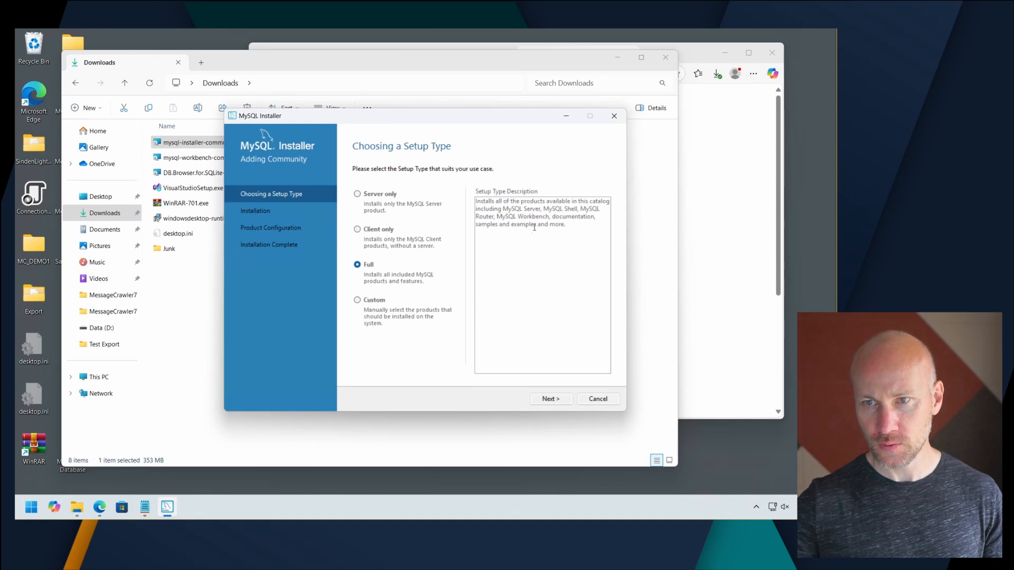
left_click(555, 400)
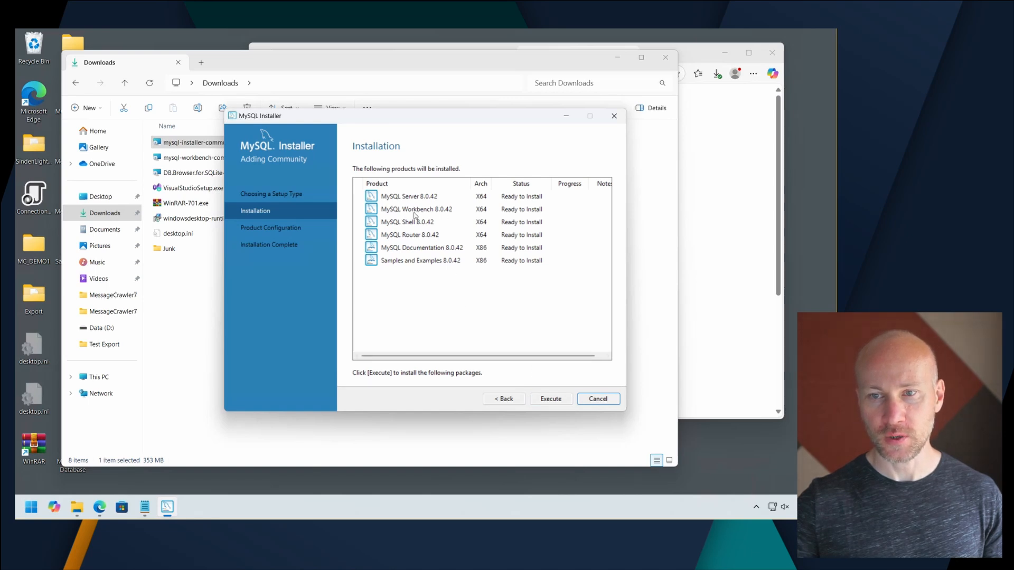
left_click(552, 400)
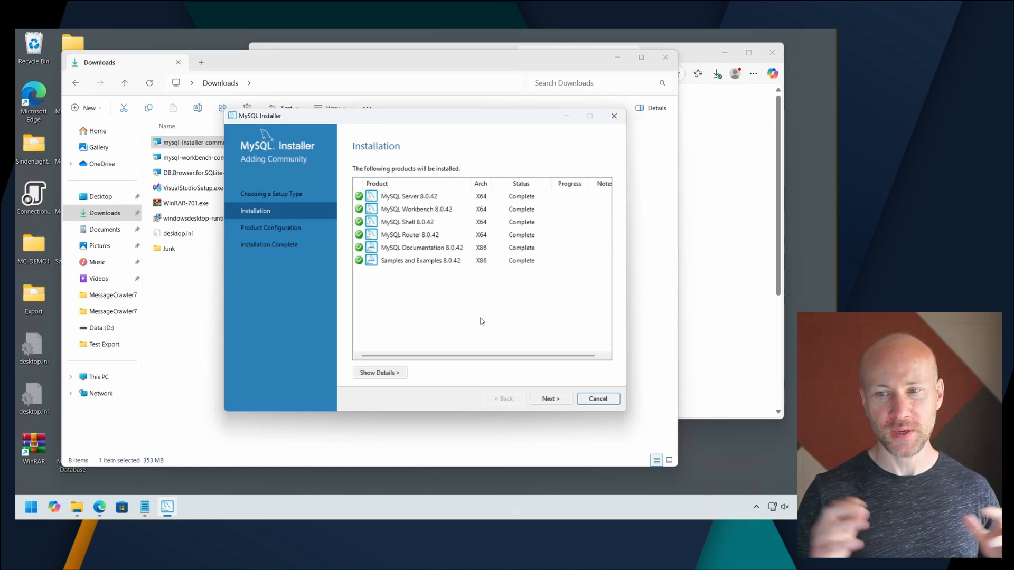
Set the MySQL Server configuration type to Server Computer, keeping the default connectivity and strong password encryption.
left_click(549, 401)
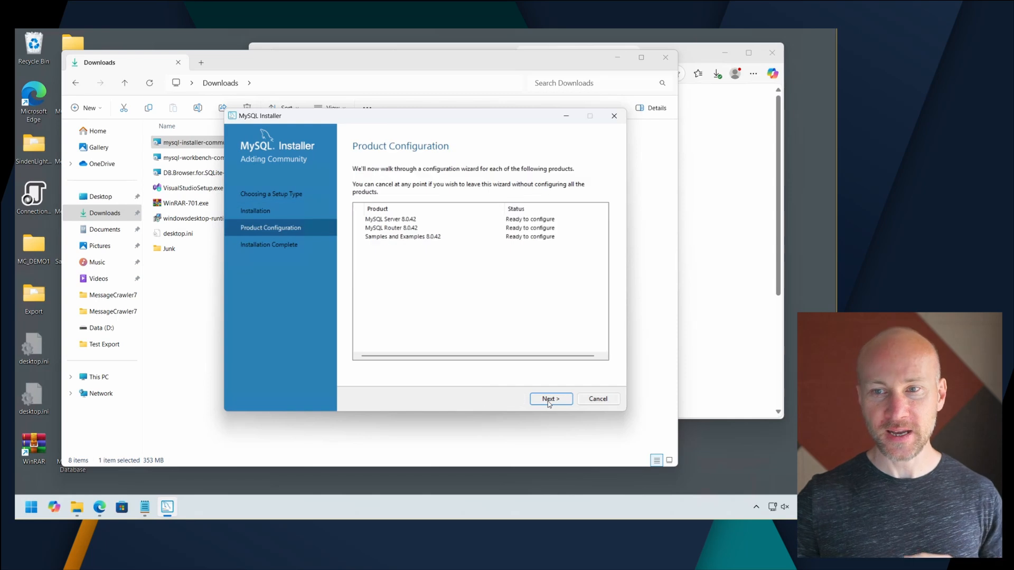
left_click(549, 402)
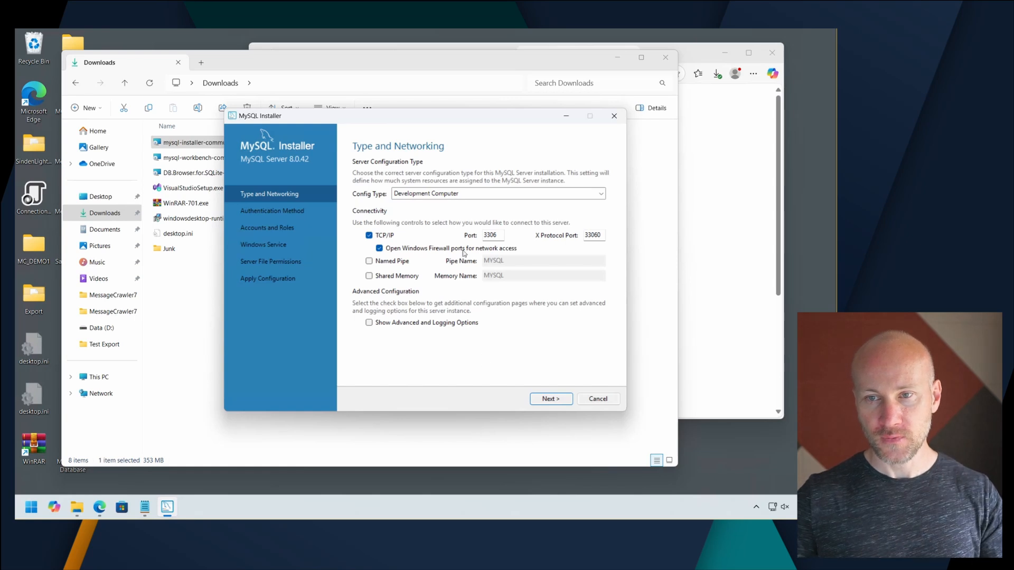
left_click(449, 194)
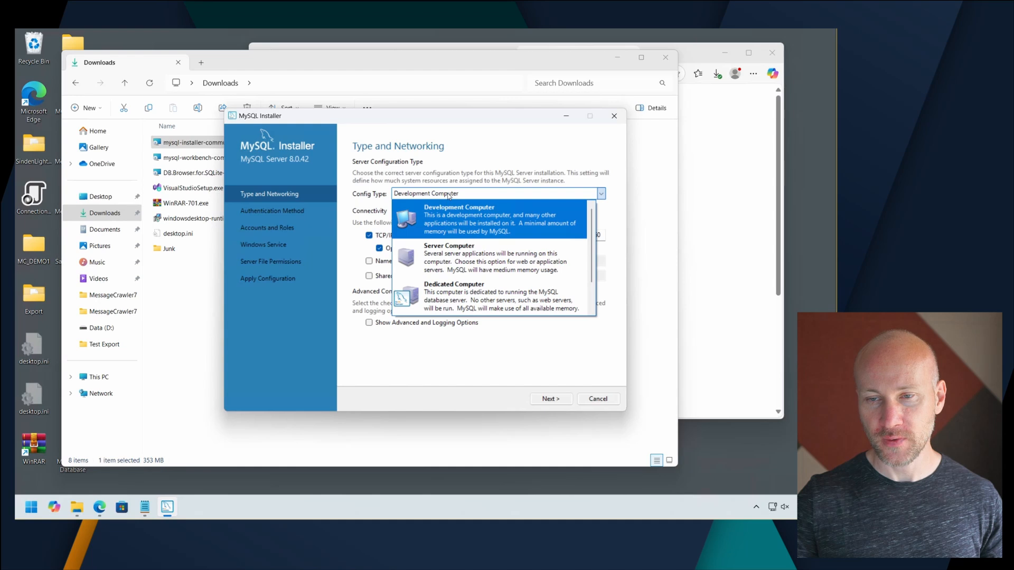
left_click(467, 257)
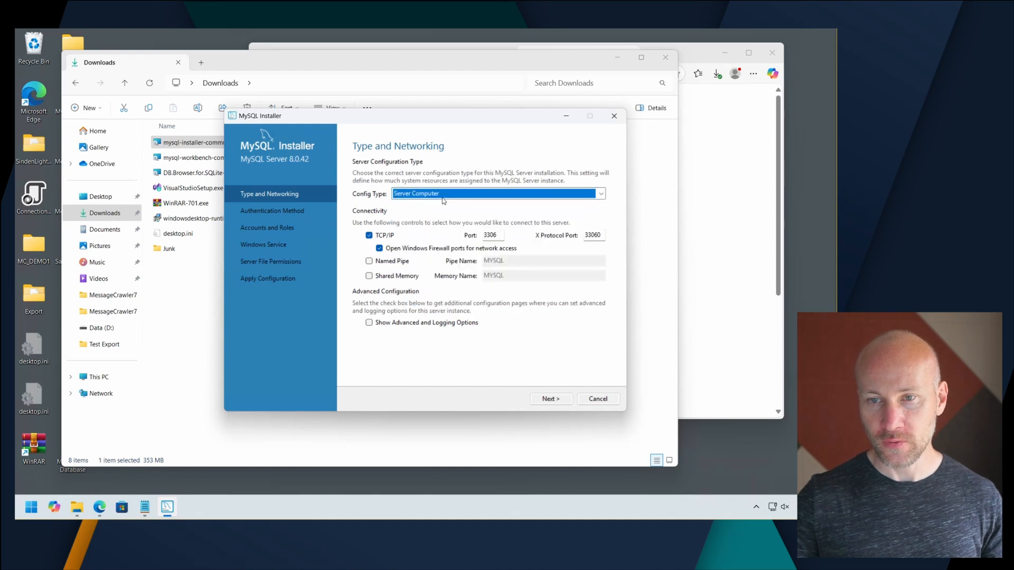
left_click(554, 400)
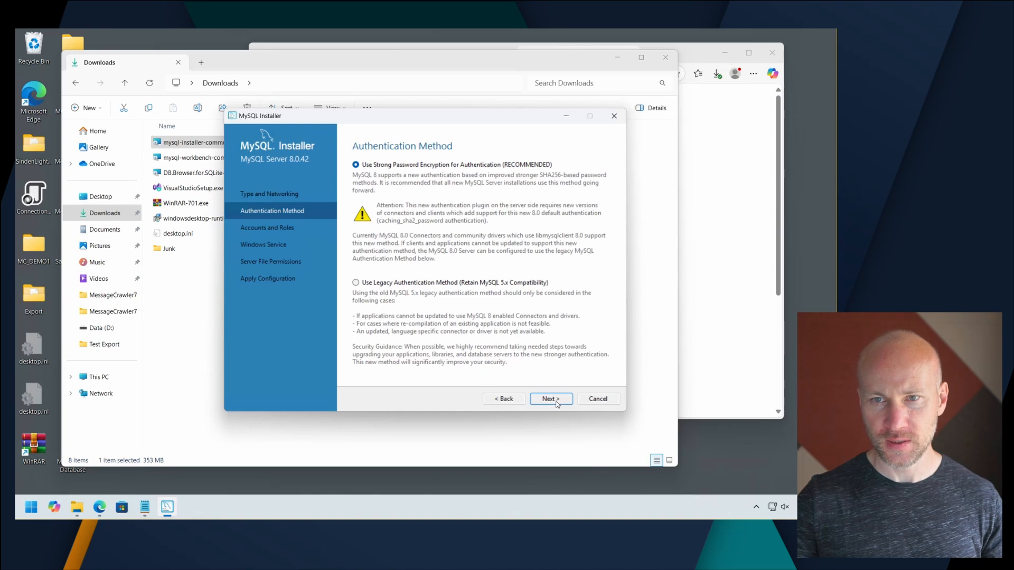
left_click(563, 400)
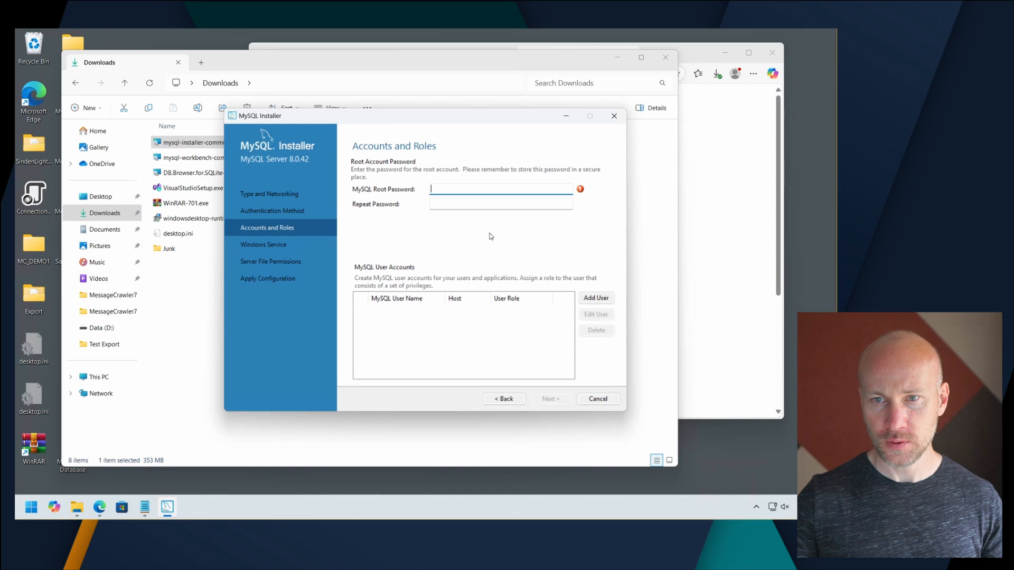
Enter the MySQL root password and repeat it for confirmation.
type("p•••••")
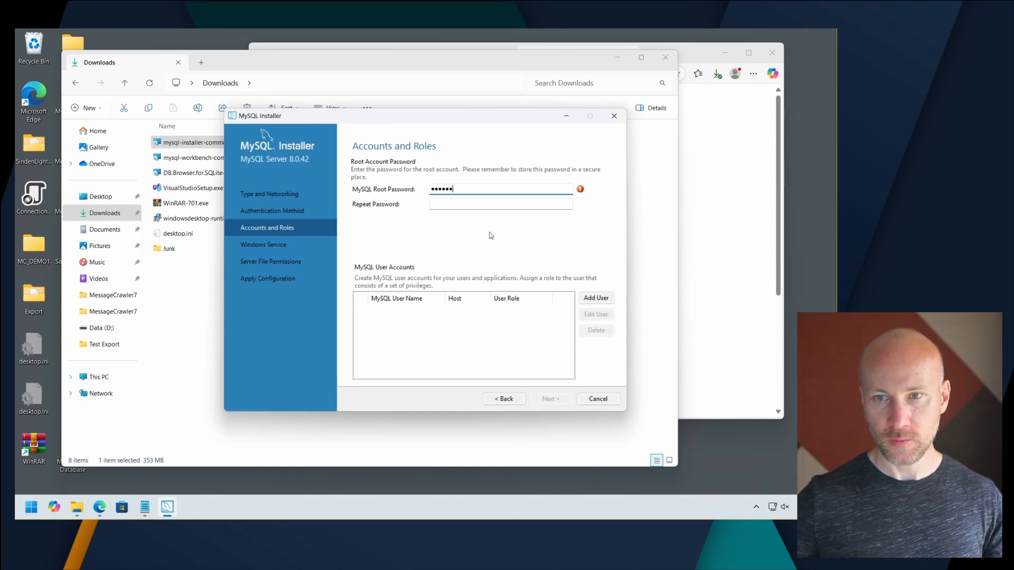
left_click(482, 206)
type("•••••")
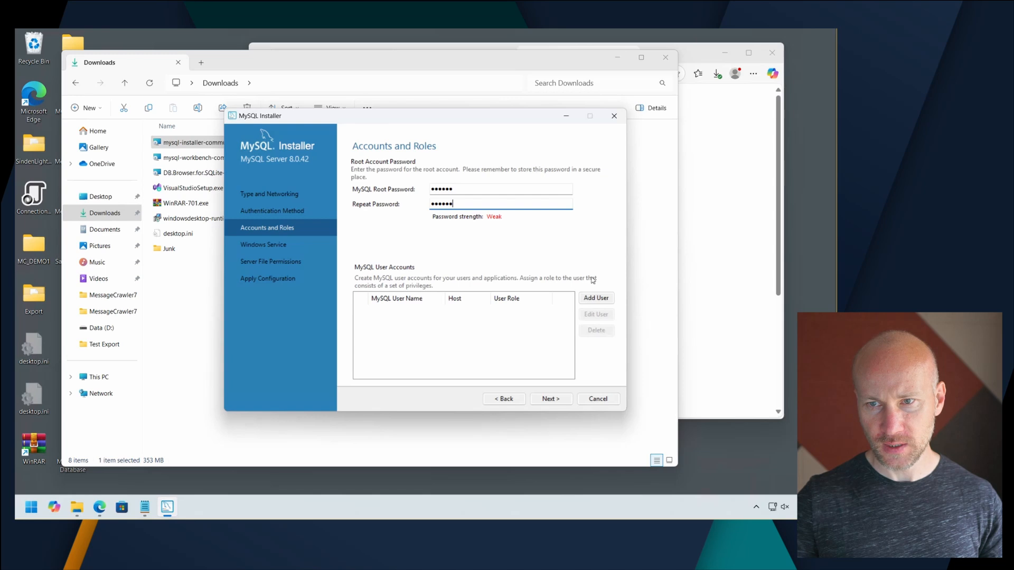
Add a MySQL user account with the user's first name, all hosts, the DB Admin role and a confirmed account password.
left_click(595, 299)
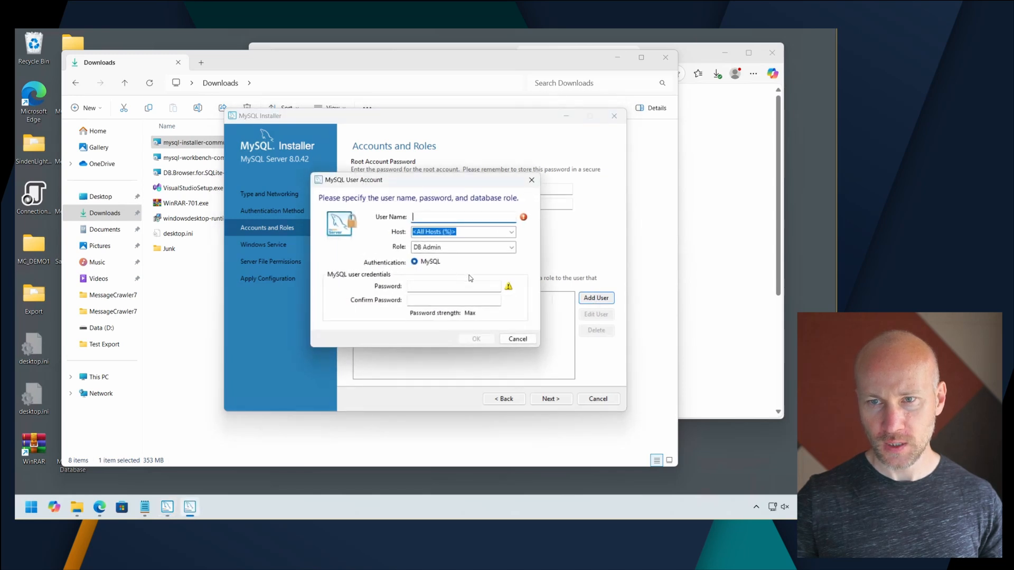
type("Nick")
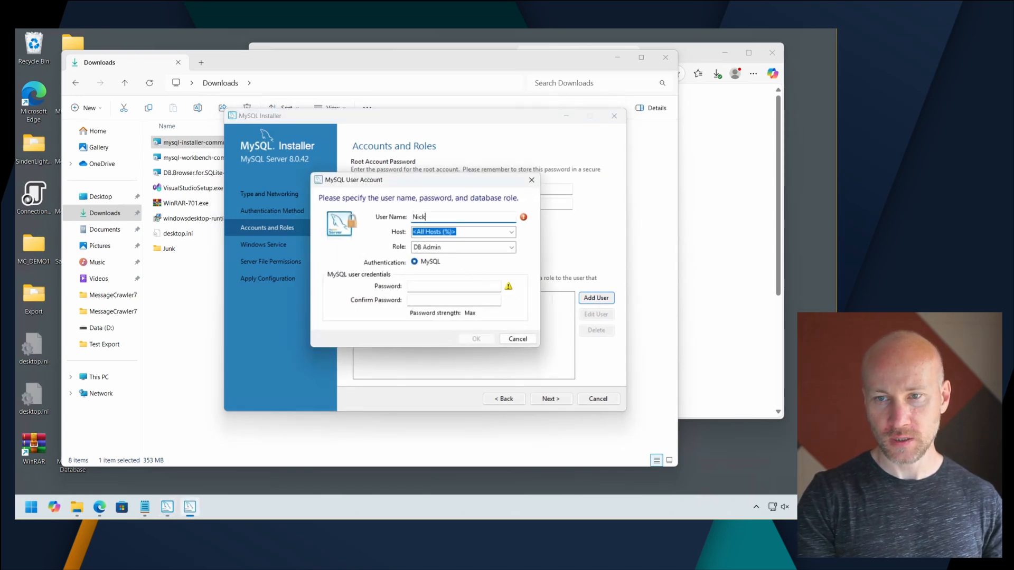
left_click(447, 288)
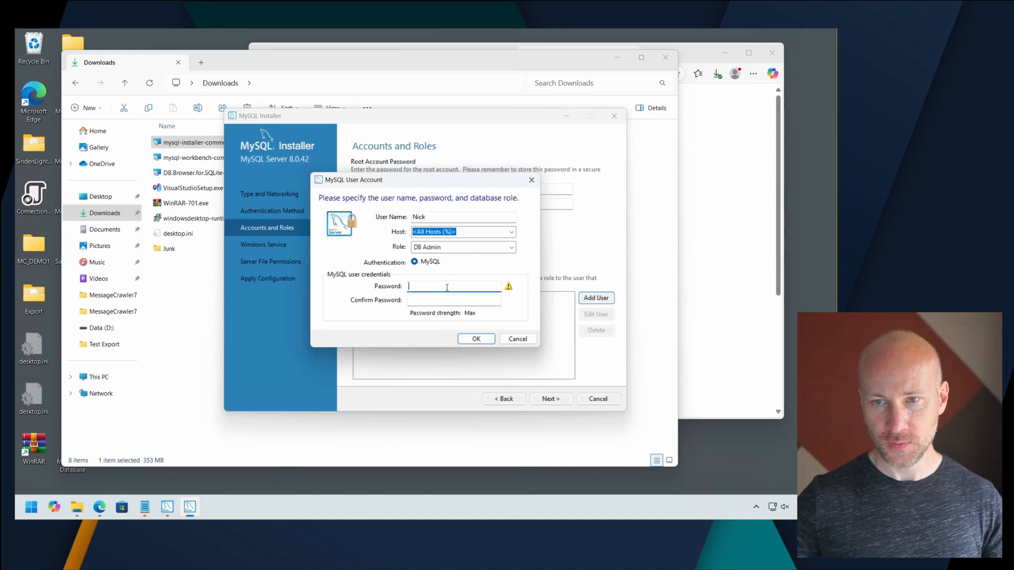
type("******")
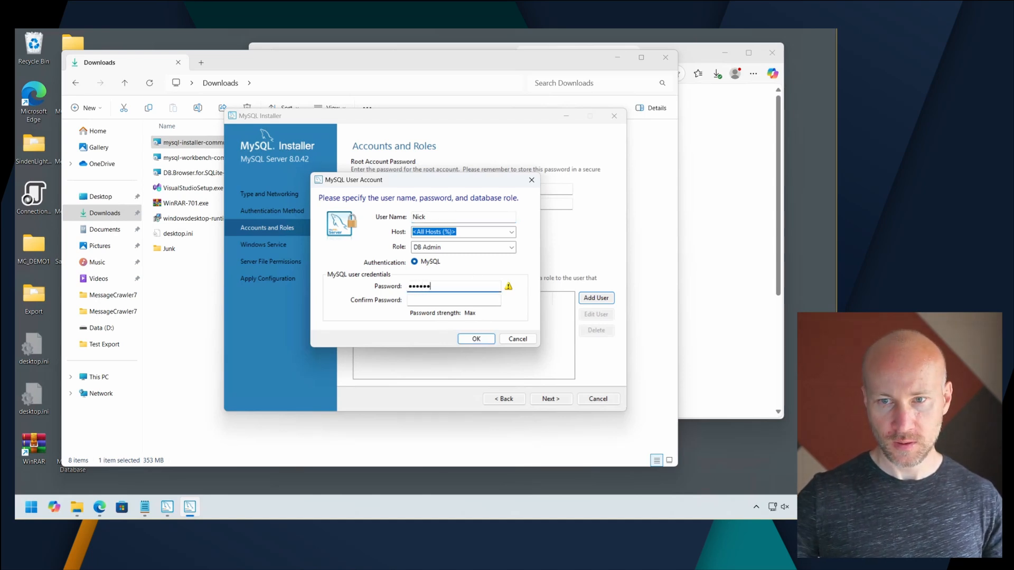
left_click(450, 303)
type("******")
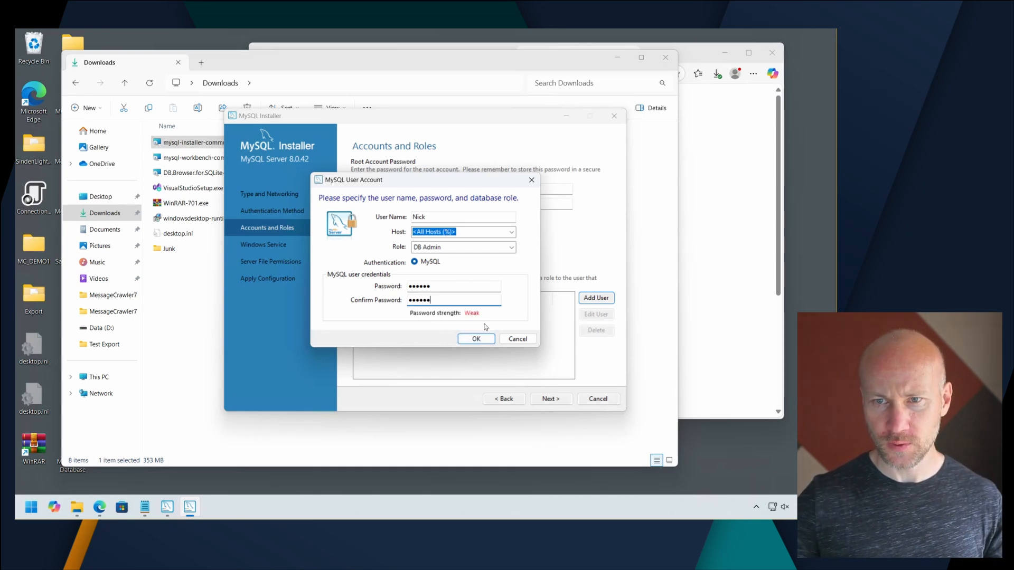
left_click(512, 248)
left_click(512, 248)
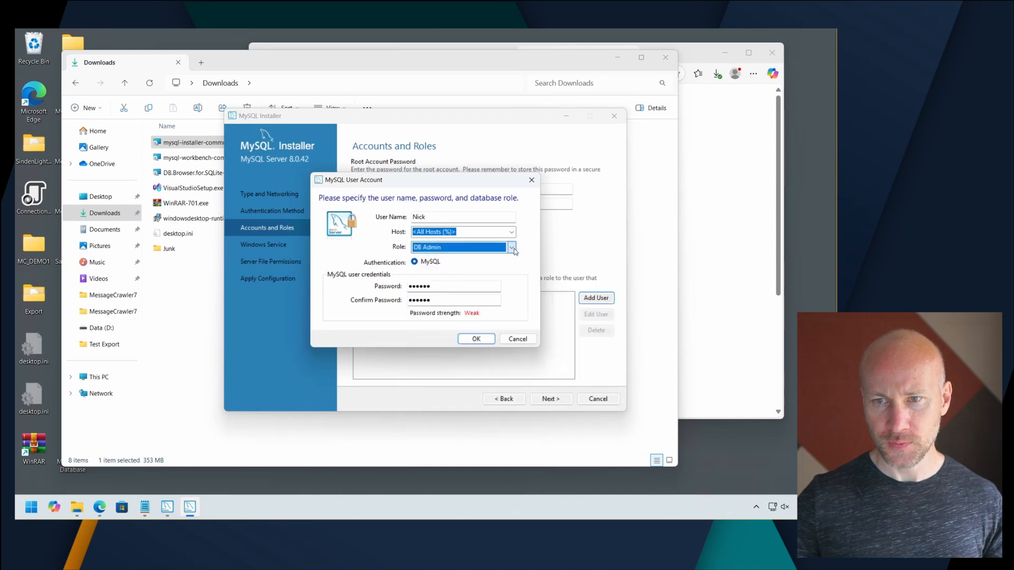
left_click(487, 336)
left_click(559, 401)
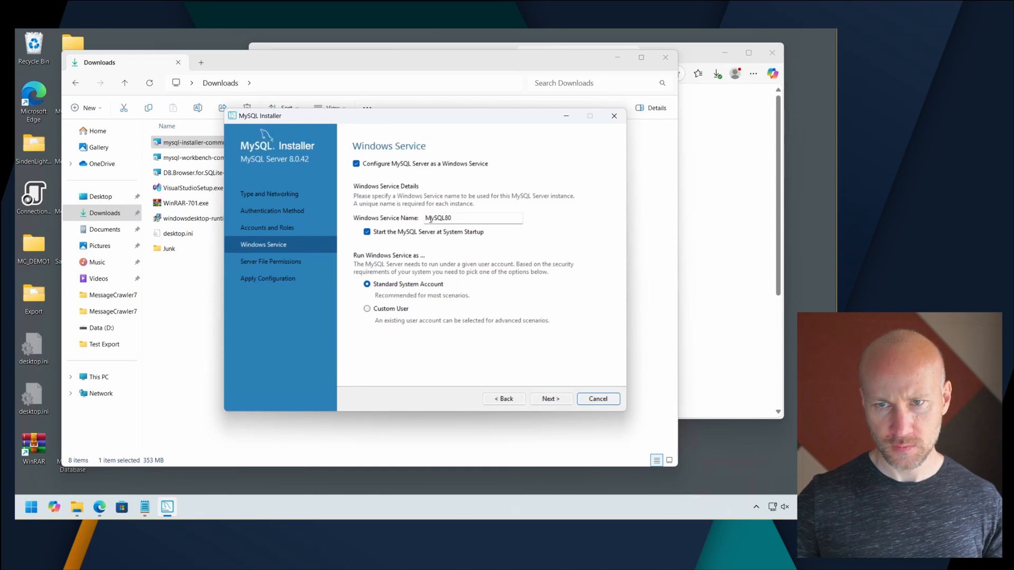
Name the Windows service HTL03, keeping startup at system start and the Standard System Account.
left_click_drag(484, 219, 395, 216)
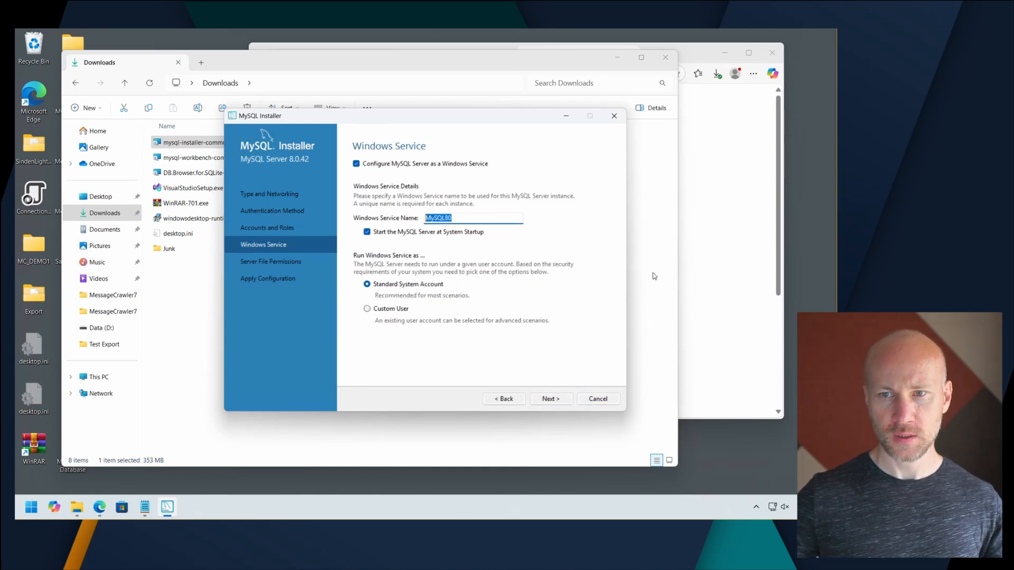
type("HTL03")
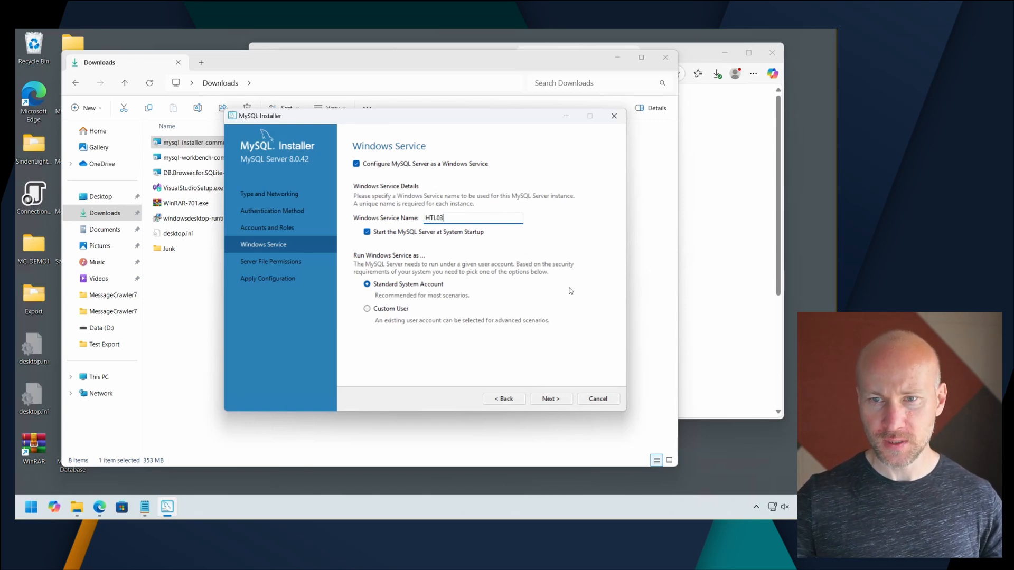
left_click(563, 402)
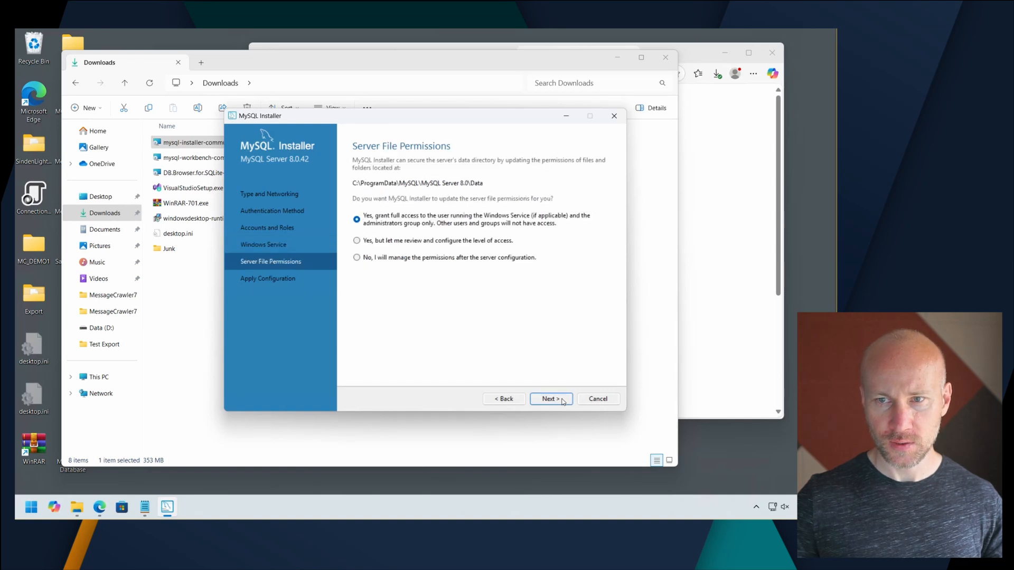
Accept full-access server file permissions for the service user and administrators, then apply and finish the MySQL Server configuration.
left_click(563, 401)
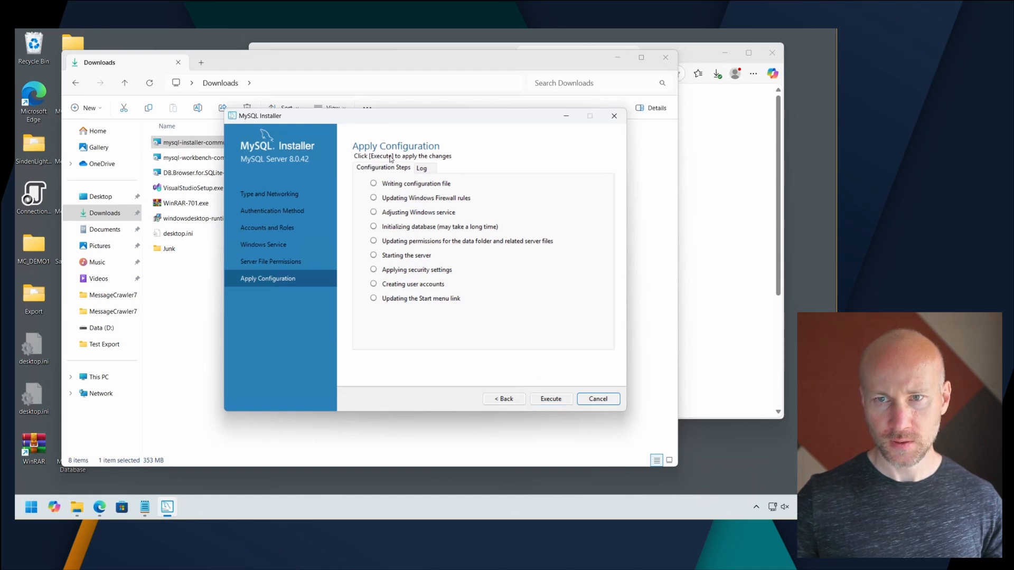
left_click(551, 399)
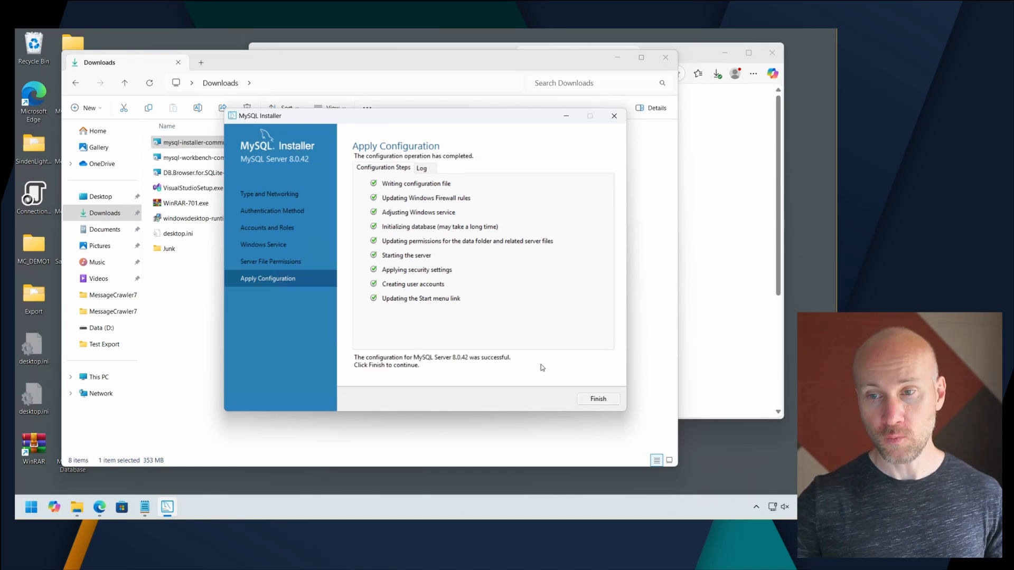
left_click(598, 399)
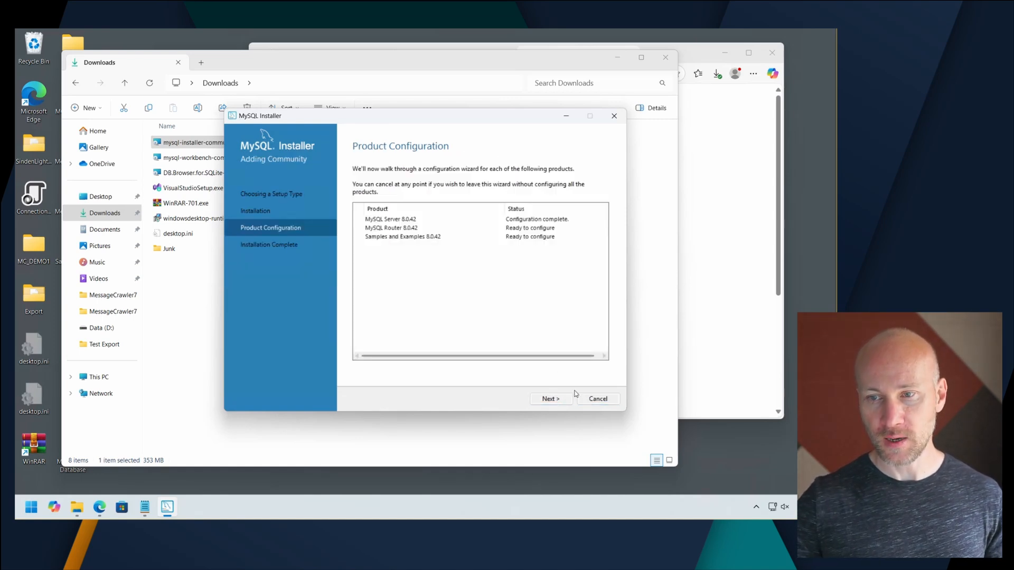
Finish the MySQL Router configuration without bootstrapping it for InnoDB Cluster, and proceed to the Samples and Examples configuration.
left_click(547, 399)
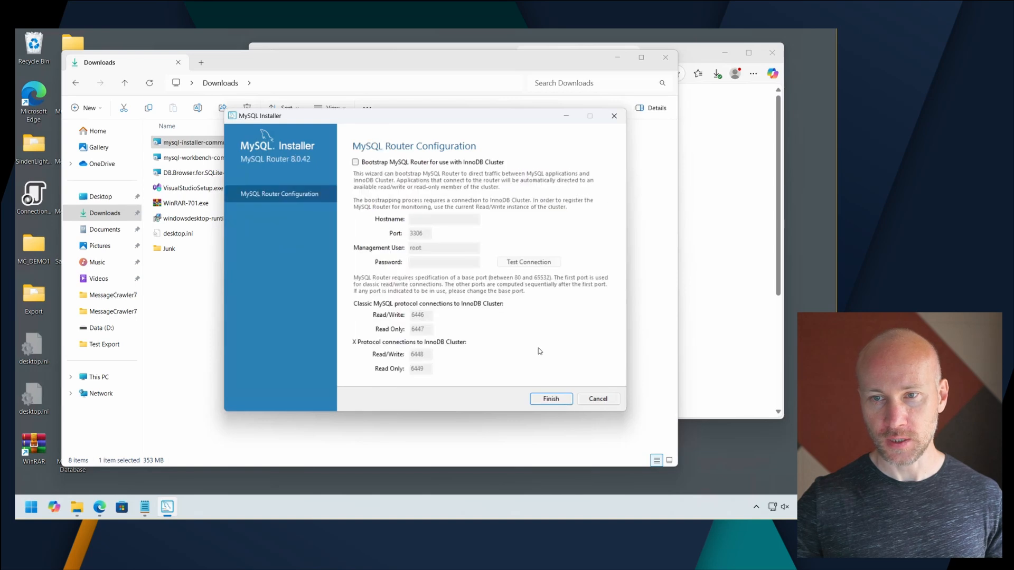
left_click(553, 403)
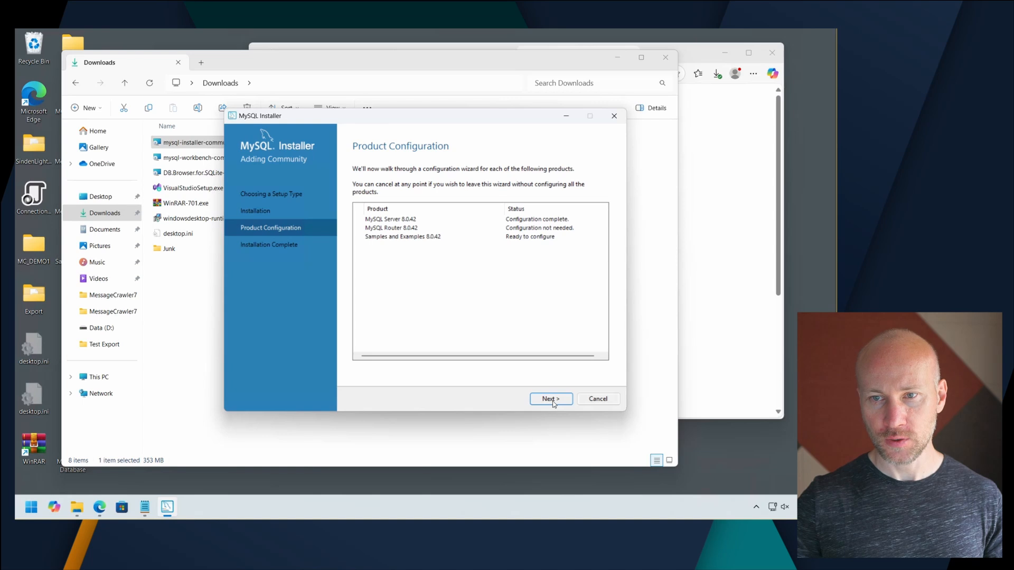
left_click(551, 399)
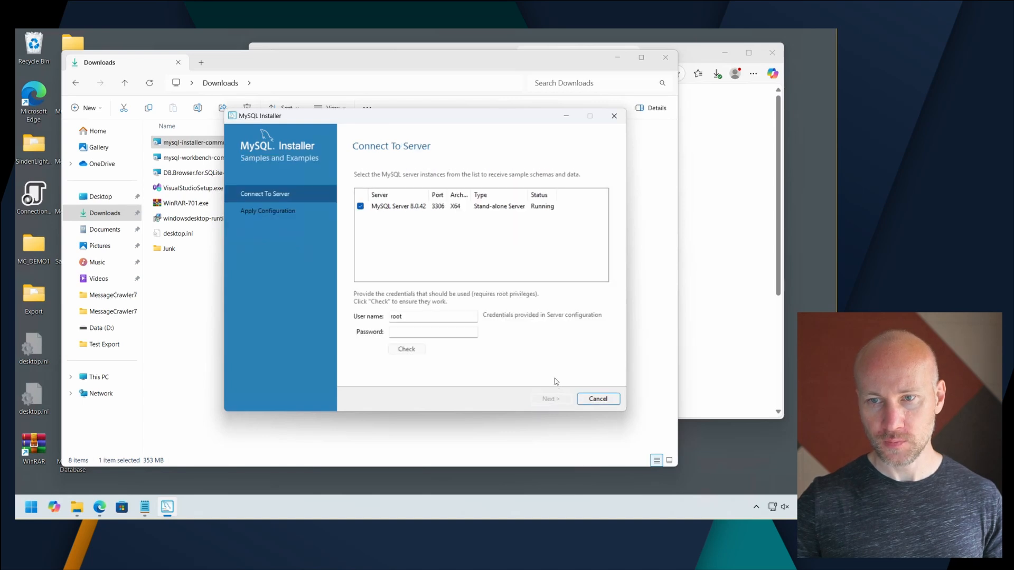
Enter the root password for MySQL Server 8.0.42 and check the credentials for receiving the sample schemas.
left_click(437, 337)
type("•••••")
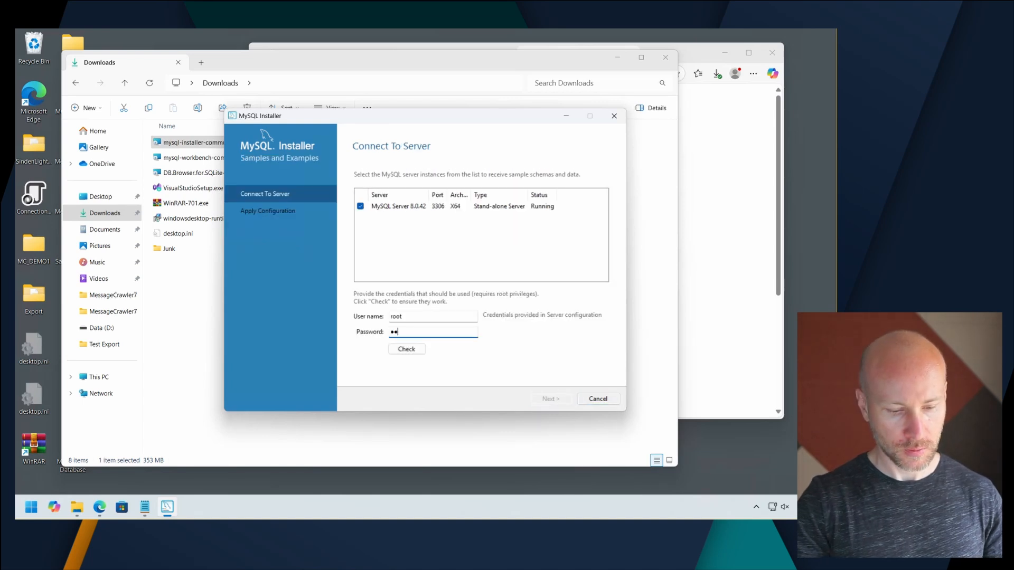
type("•")
left_click(407, 349)
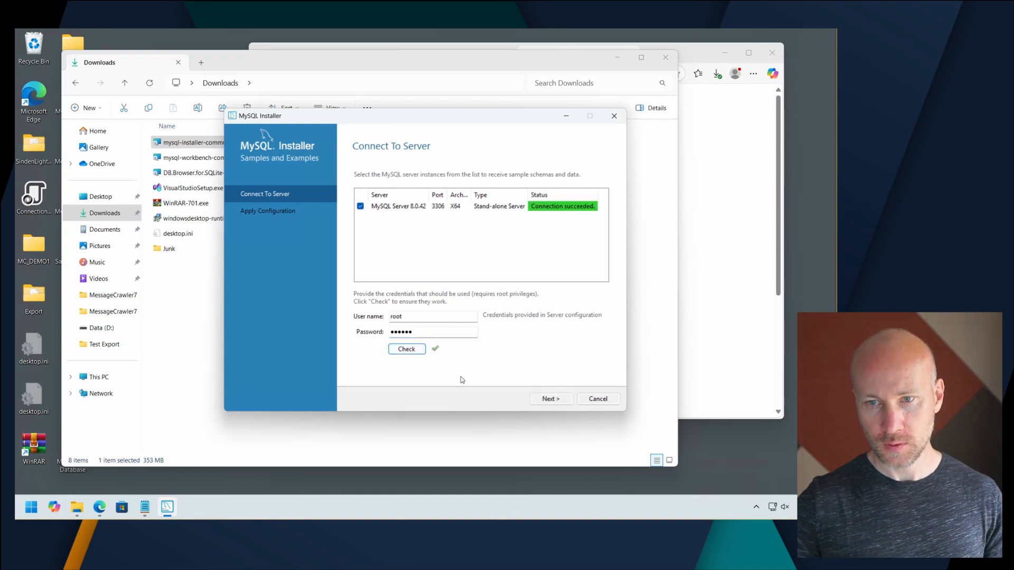
Apply the Samples and Examples configuration and complete the installation, letting MySQL Workbench and MySQL Shell start after setup.
left_click(551, 400)
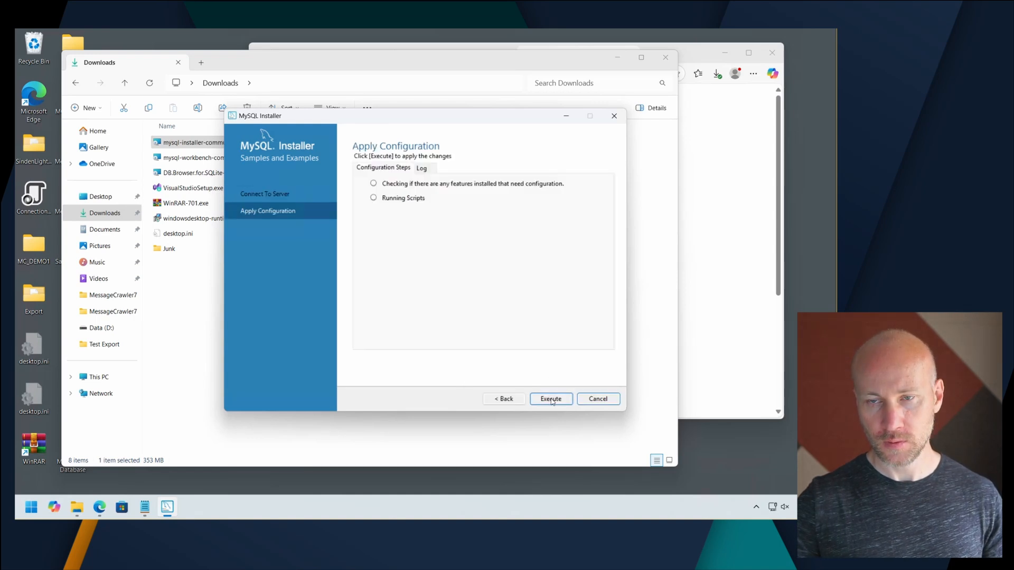
left_click(551, 399)
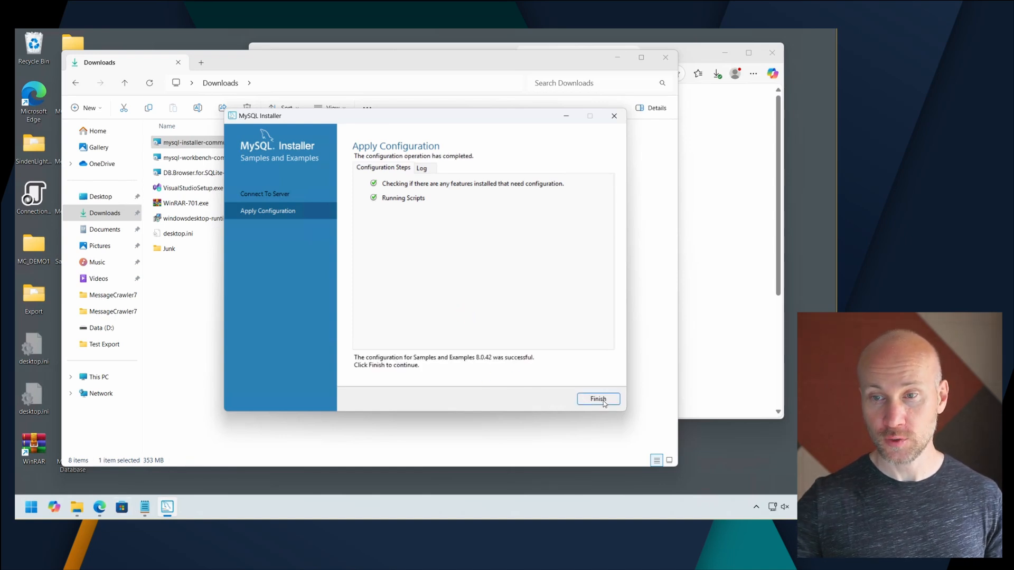
left_click(604, 402)
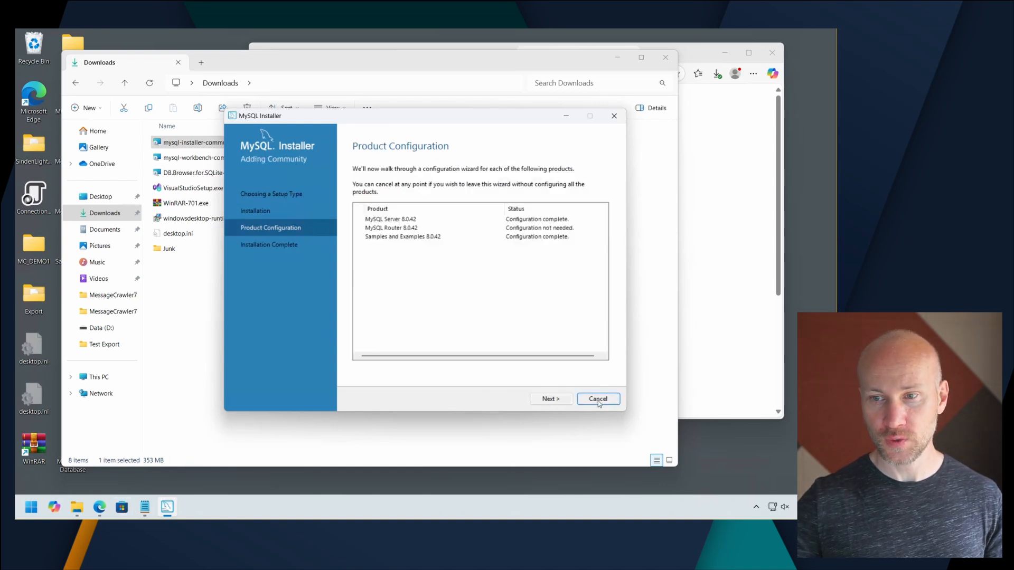
left_click(550, 399)
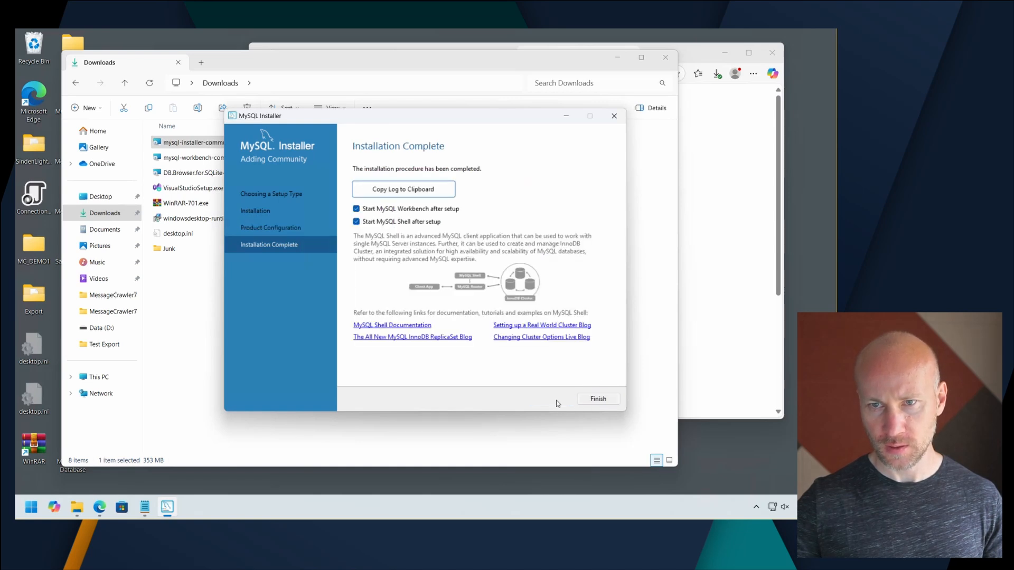
left_click(603, 401)
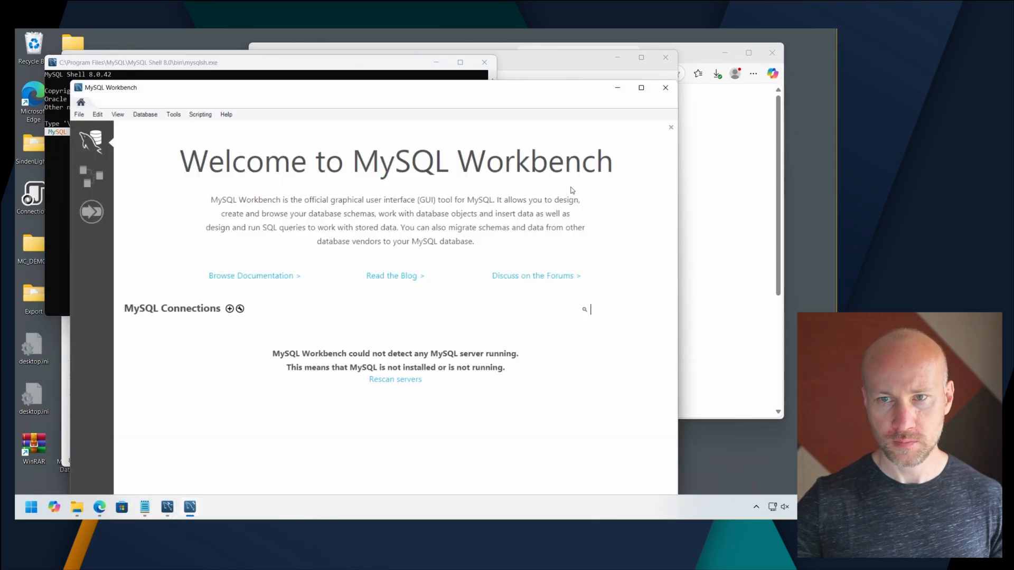
Create a MySQL Workbench connection named HTL03, keeping Standard (TCP/IP), host 127.0.0.1, port 3306 and user root.
left_click(642, 87)
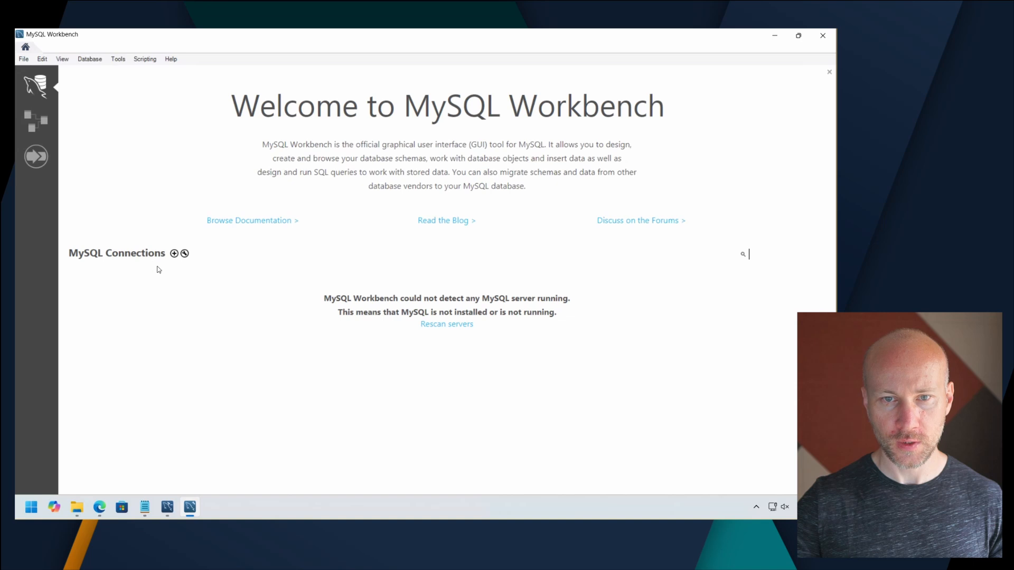
left_click(174, 254)
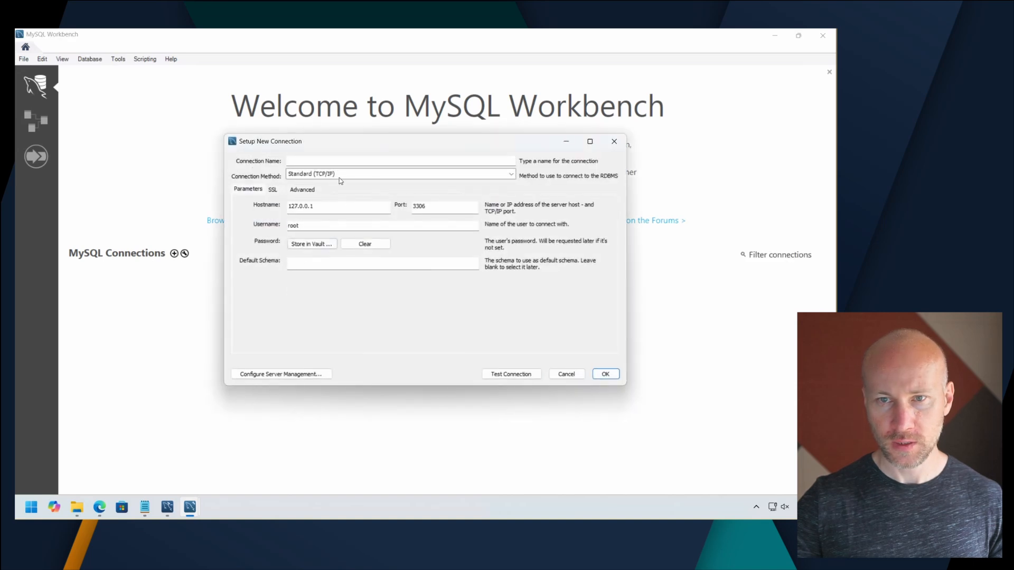
left_click(325, 162)
type("HT")
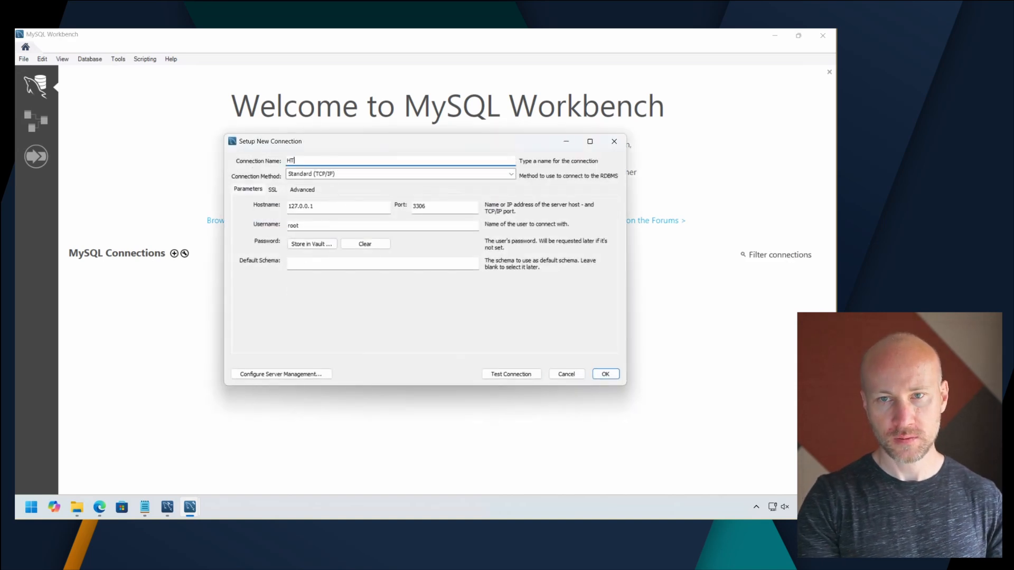
type("L03")
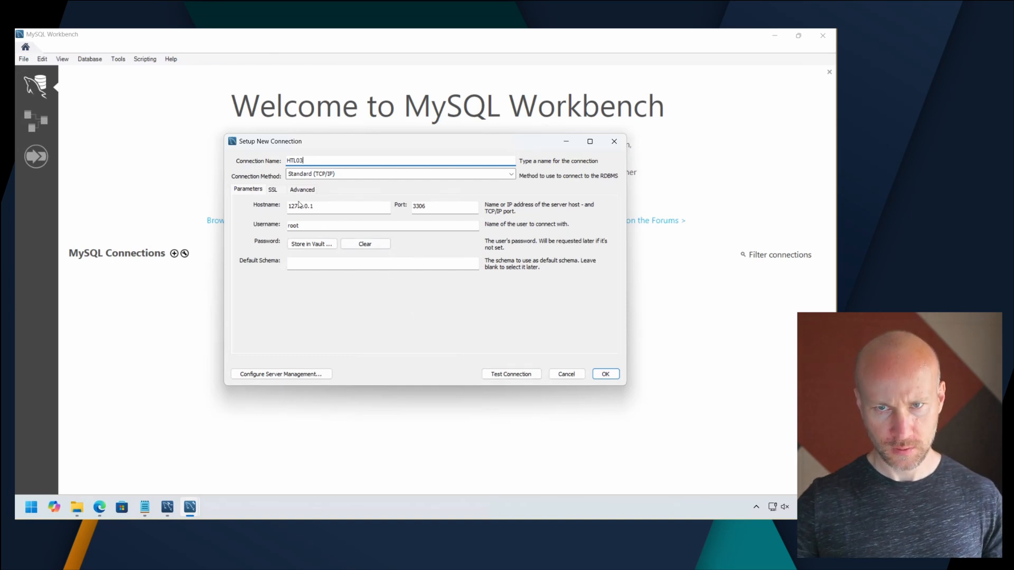
left_click(611, 379)
Open the HTL03 connection by entering the root account password.
left_click(152, 289)
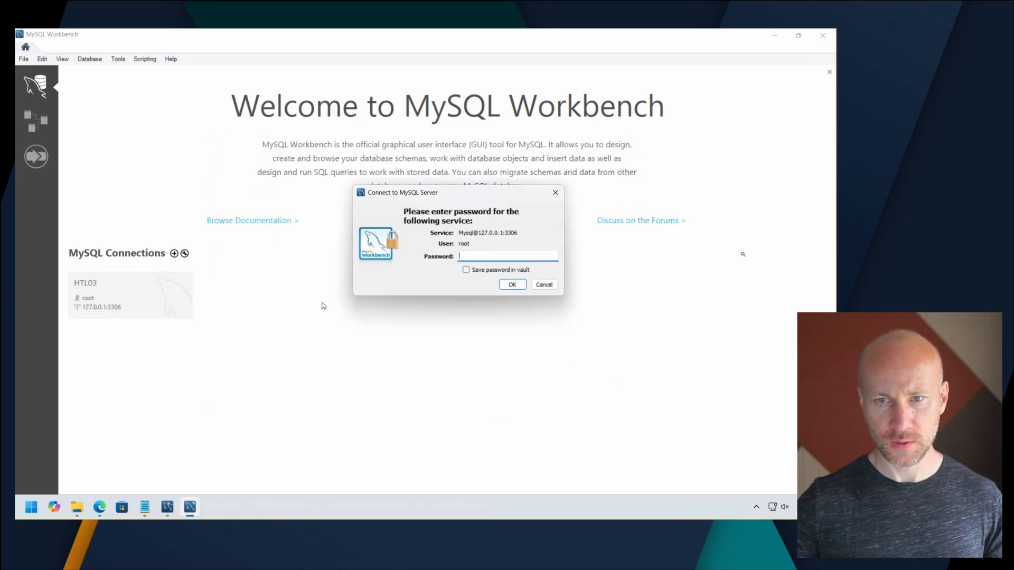
type("password")
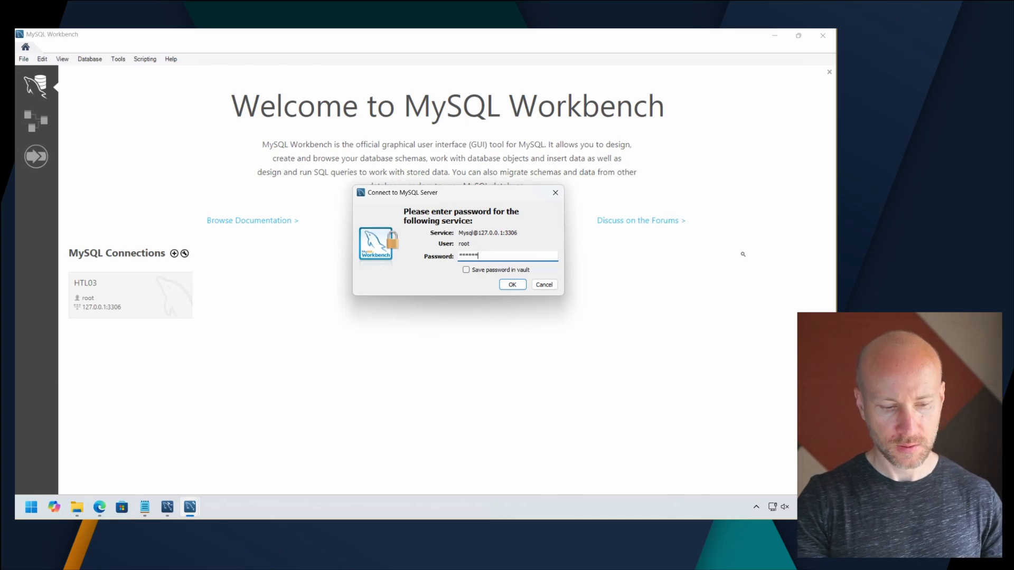
key("Return")
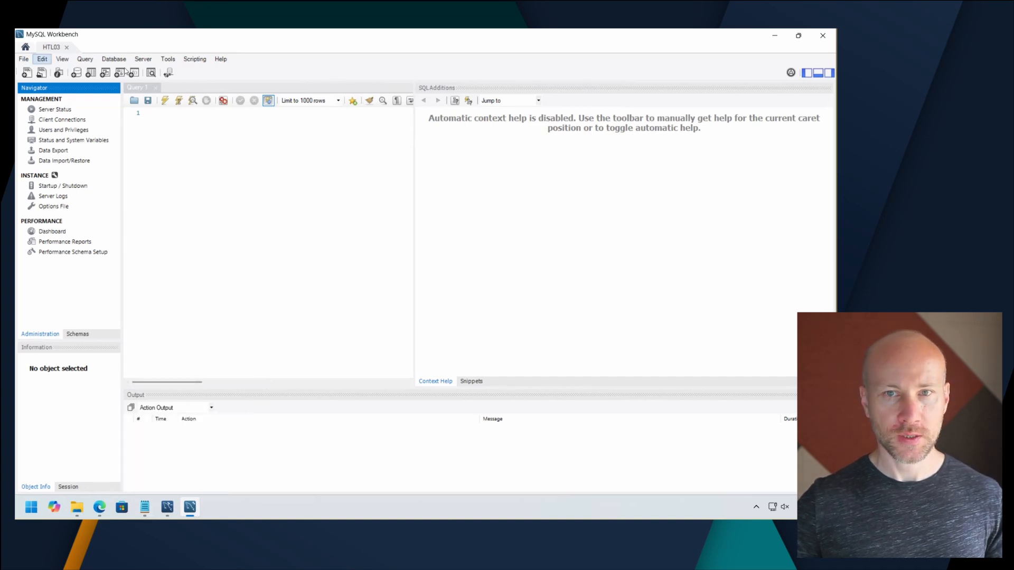
Examine the allowed-hosts setting of the added user account and of root in Users and Privileges.
left_click(143, 59)
left_click(189, 92)
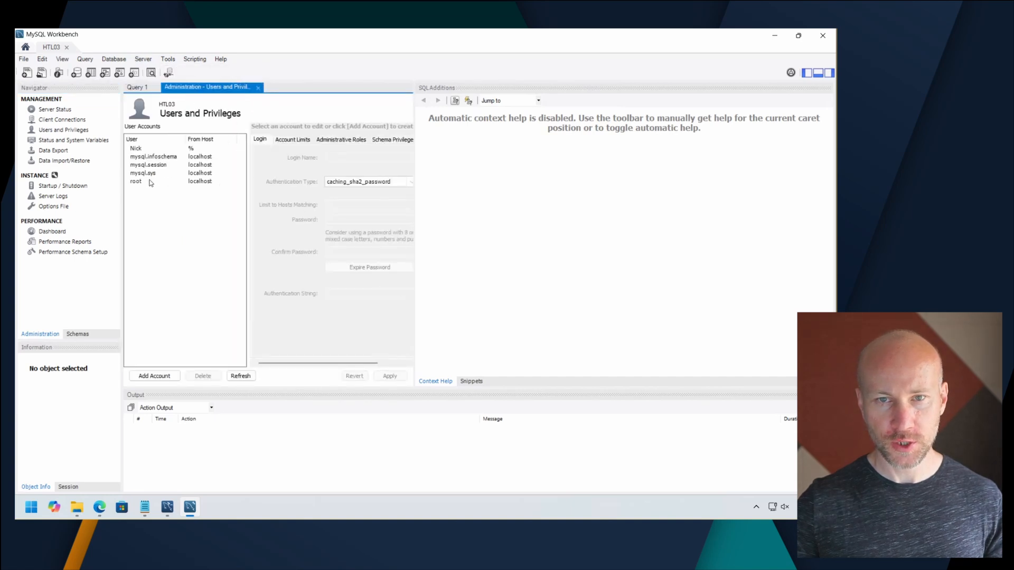
left_click(145, 150)
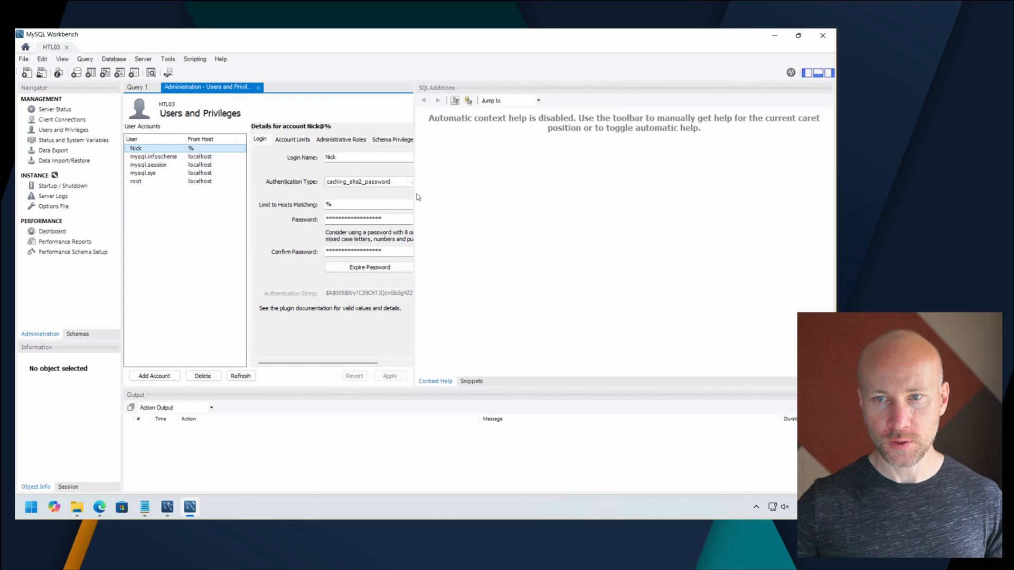
left_click_drag(417, 197, 540, 196)
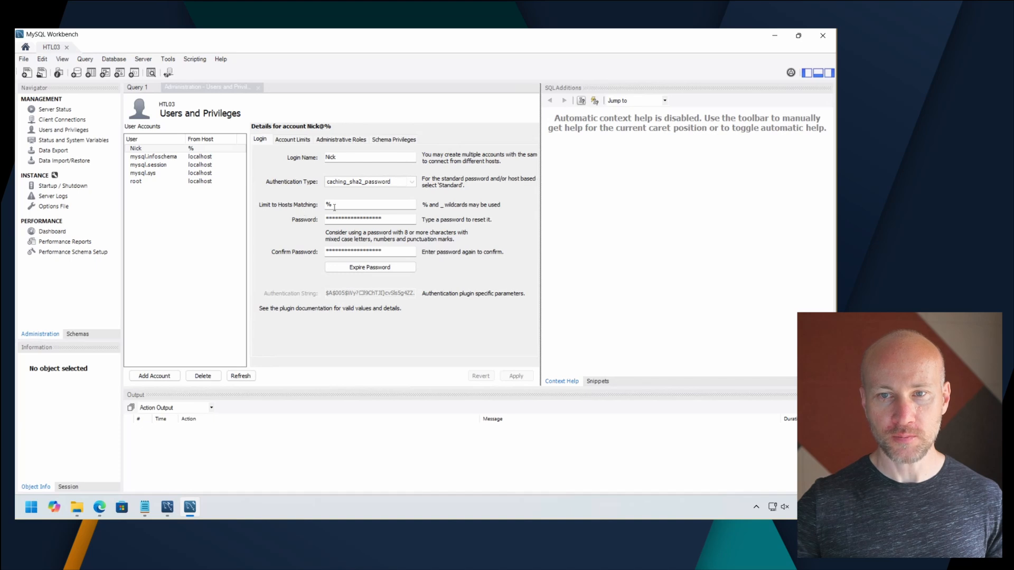
left_click(301, 206)
left_click(336, 205)
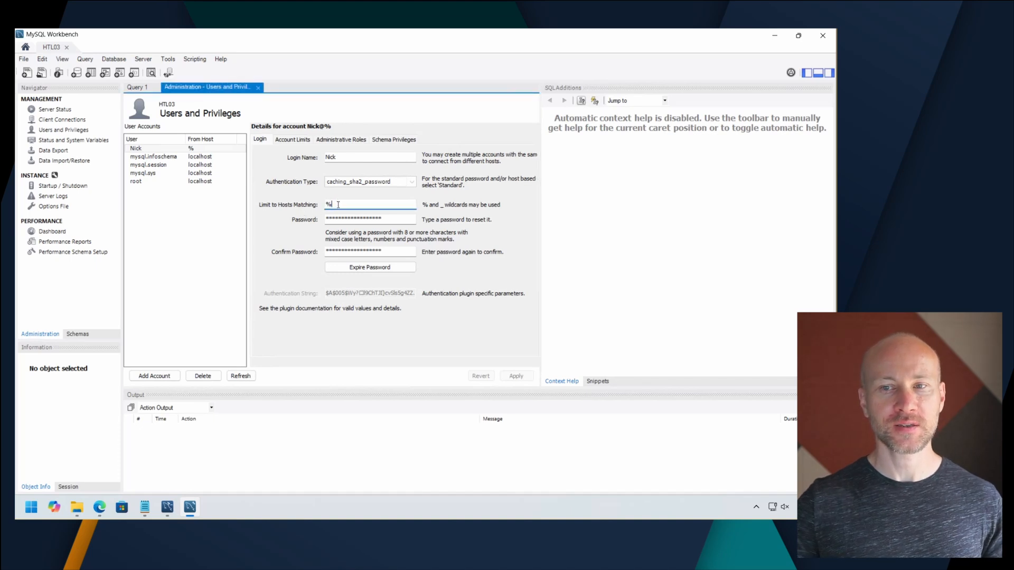
left_click(157, 185)
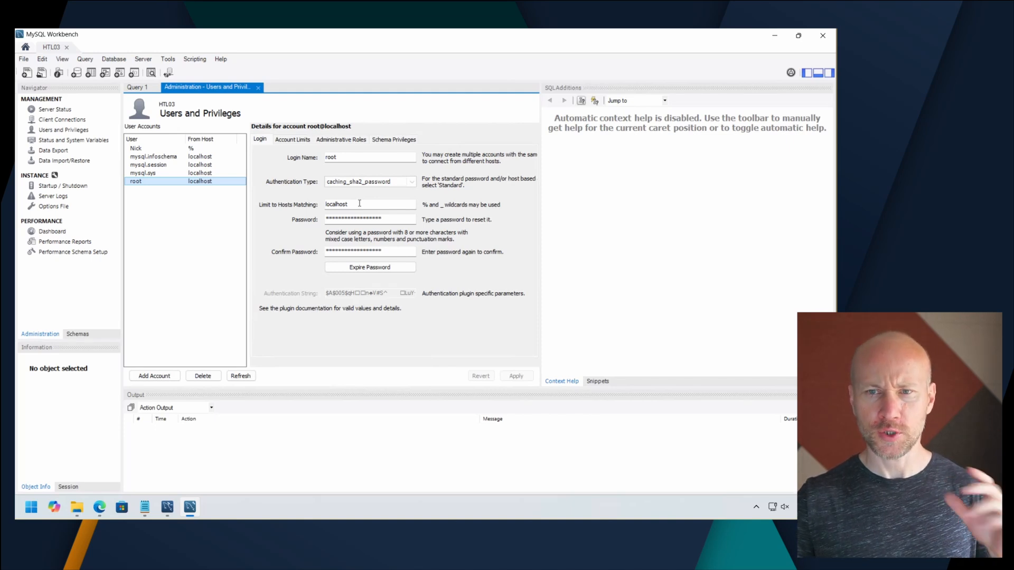
left_click(176, 150)
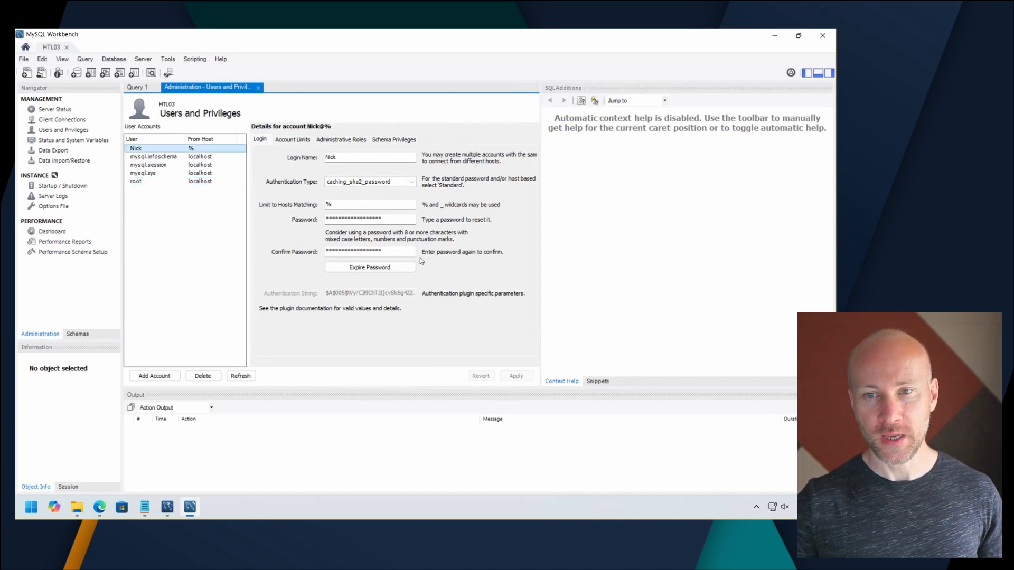
left_click_drag(332, 206, 316, 205)
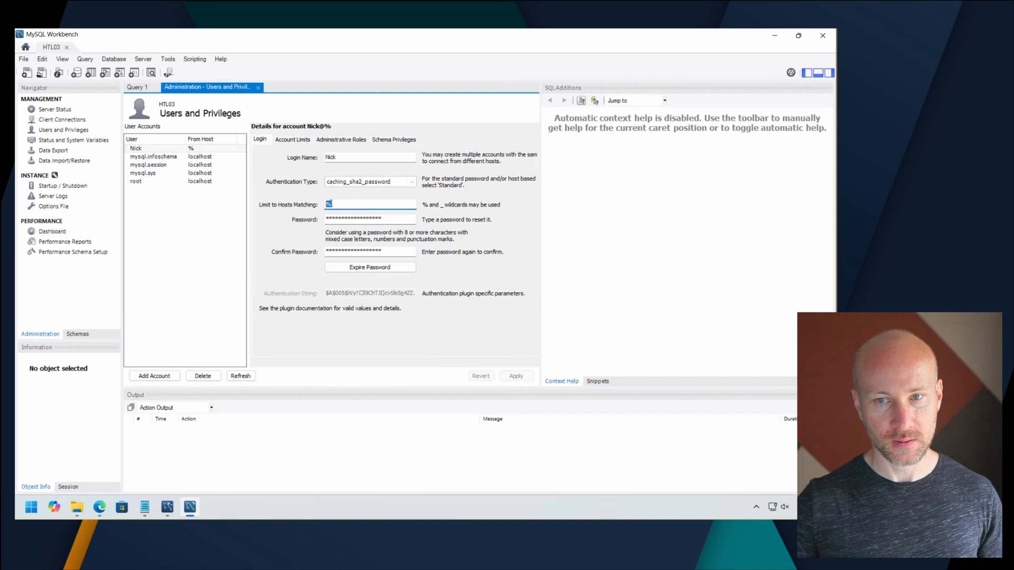
left_click(340, 205)
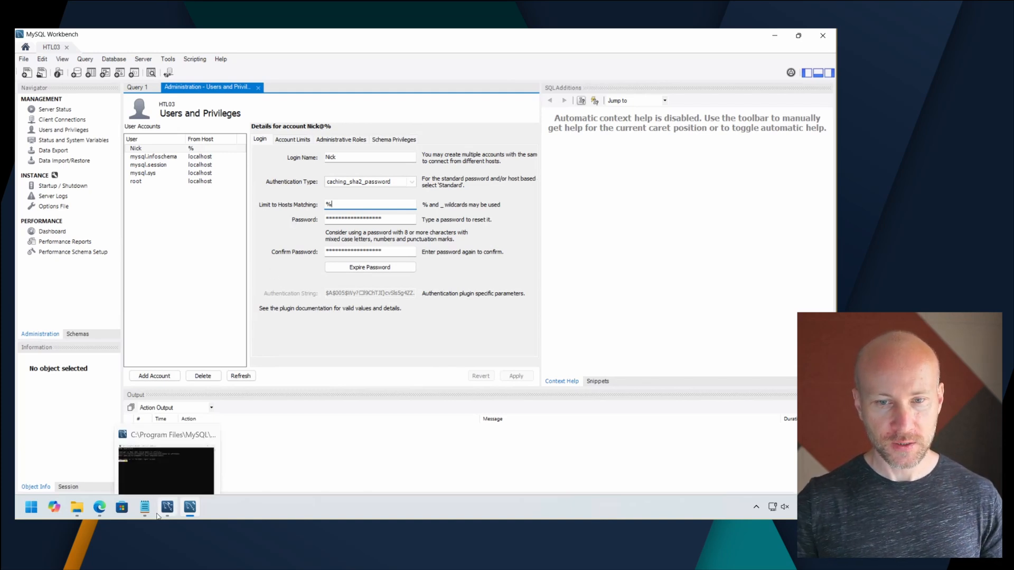
Switch to Notepad to review the innodb_buffer_pool_size and innodb_flush_log_at_trx_commit option names, then return to MySQL Workbench.
left_click(148, 494)
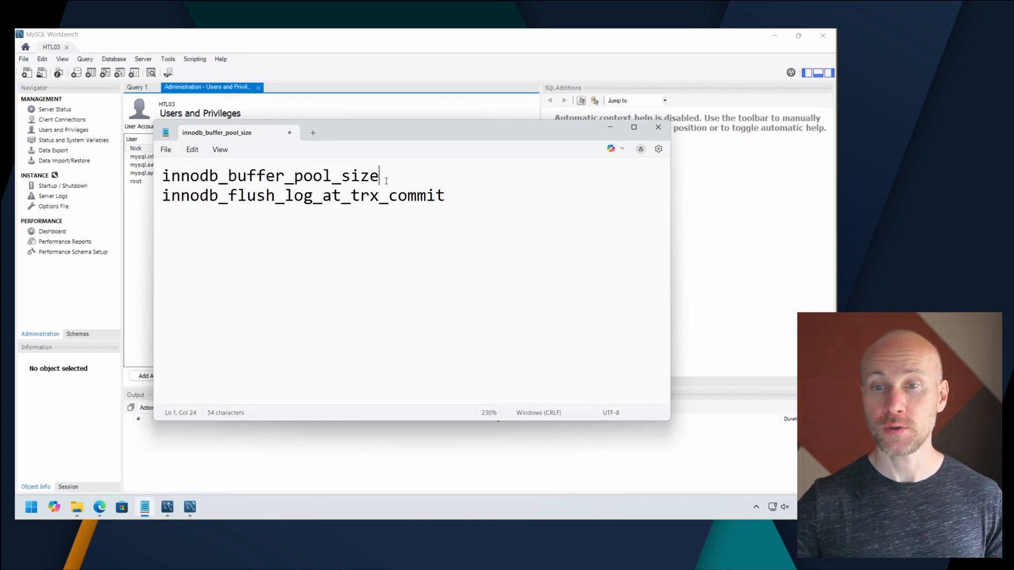
left_click_drag(386, 181, 158, 182)
left_click(403, 176)
left_click(498, 212)
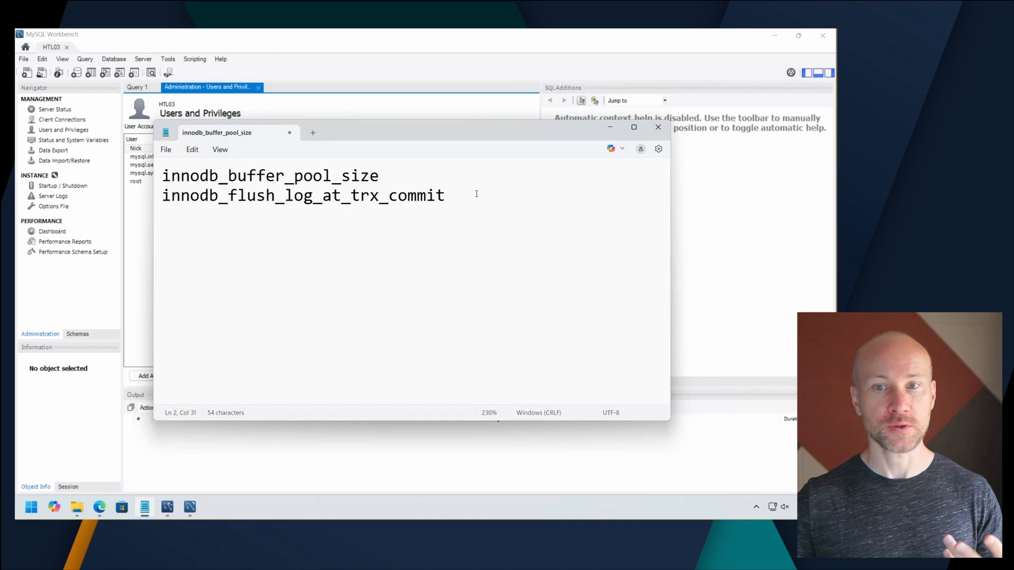
left_click_drag(382, 177, 160, 180)
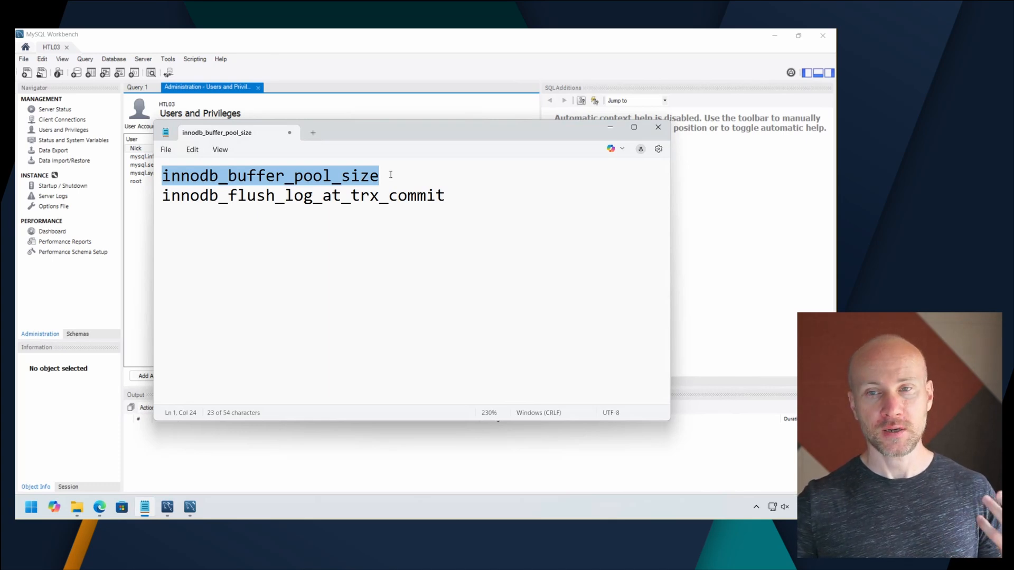
left_click_drag(456, 199, 141, 192)
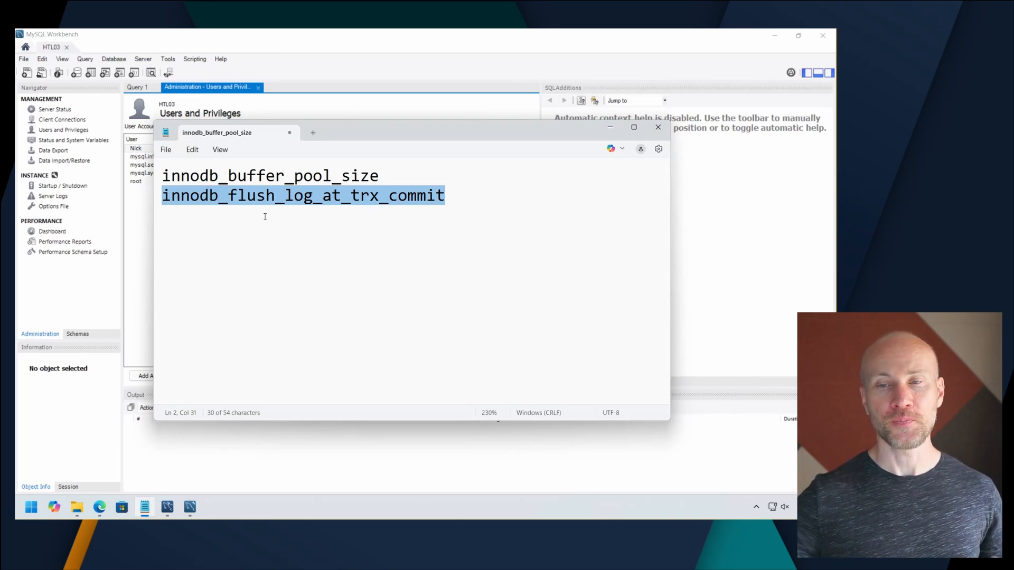
left_click(452, 199)
left_click_drag(452, 200, 145, 191)
left_click_drag(395, 176, 153, 179)
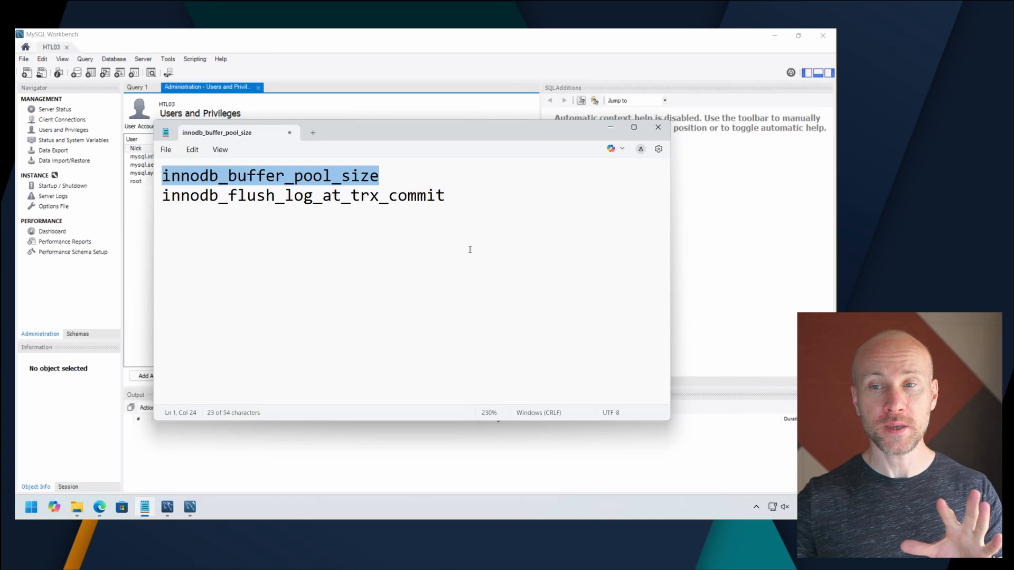
left_click(610, 127)
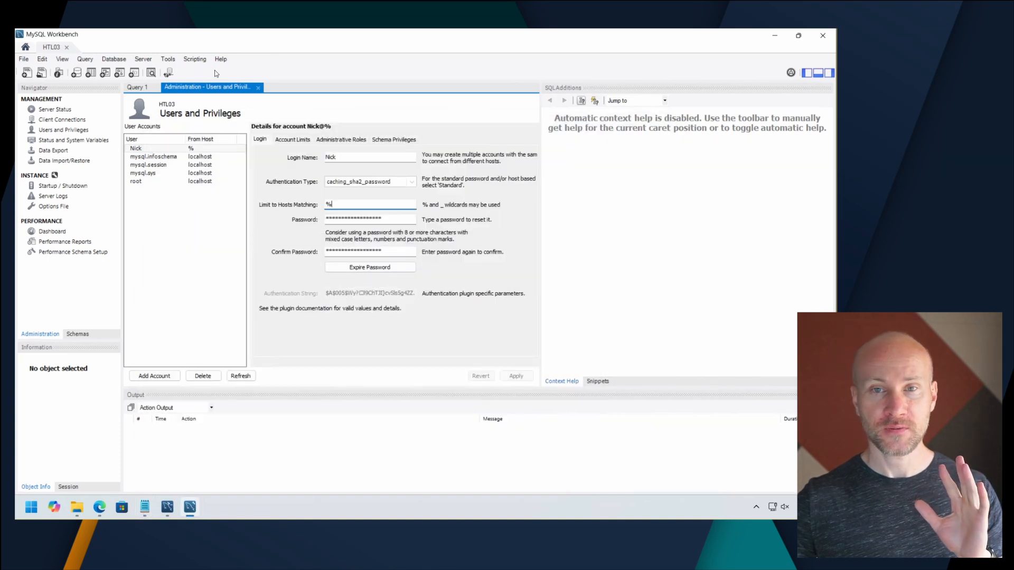
Open the Options File page for the HTL03 server and check whether its configuration file loads.
left_click(143, 59)
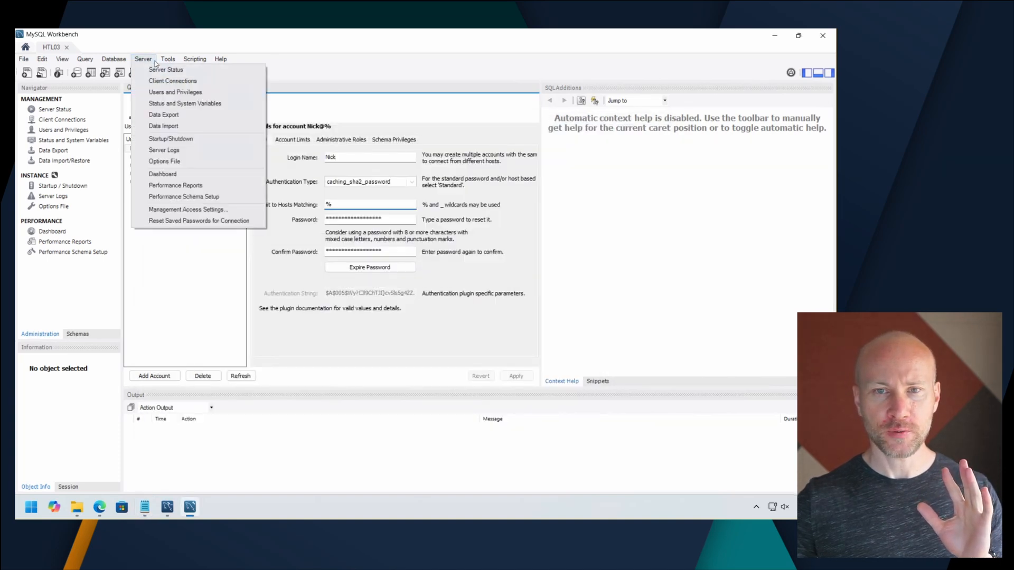
left_click(211, 162)
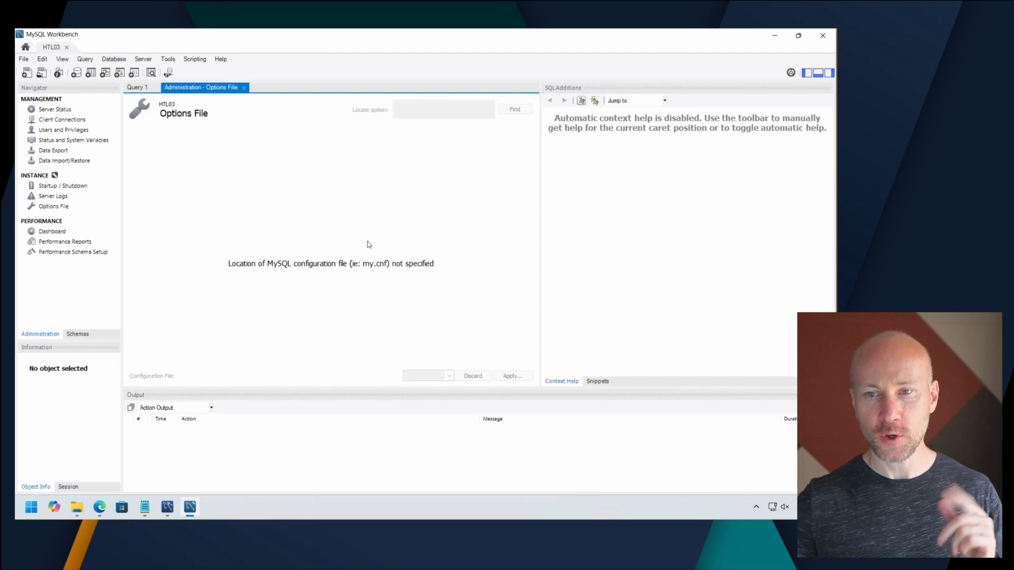
left_click(143, 59)
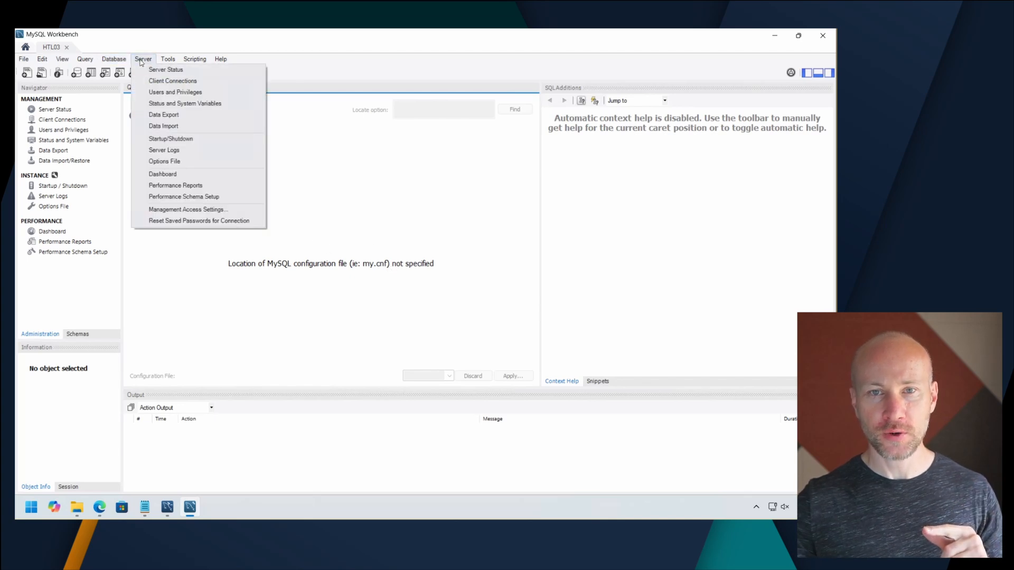
left_click(206, 161)
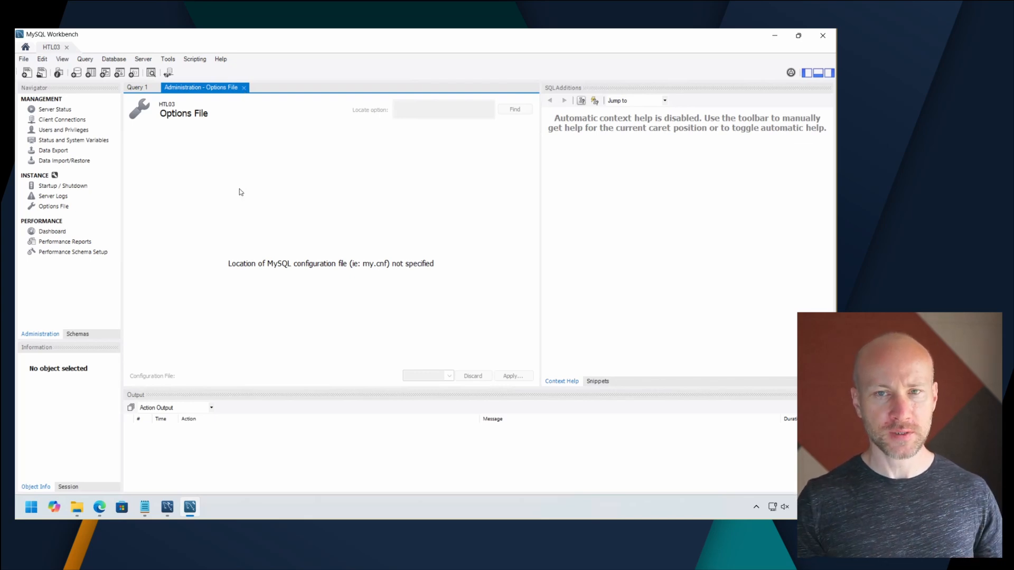
Close the Options File page and minimise the open windows to clear the desktop.
key("ctrl+w")
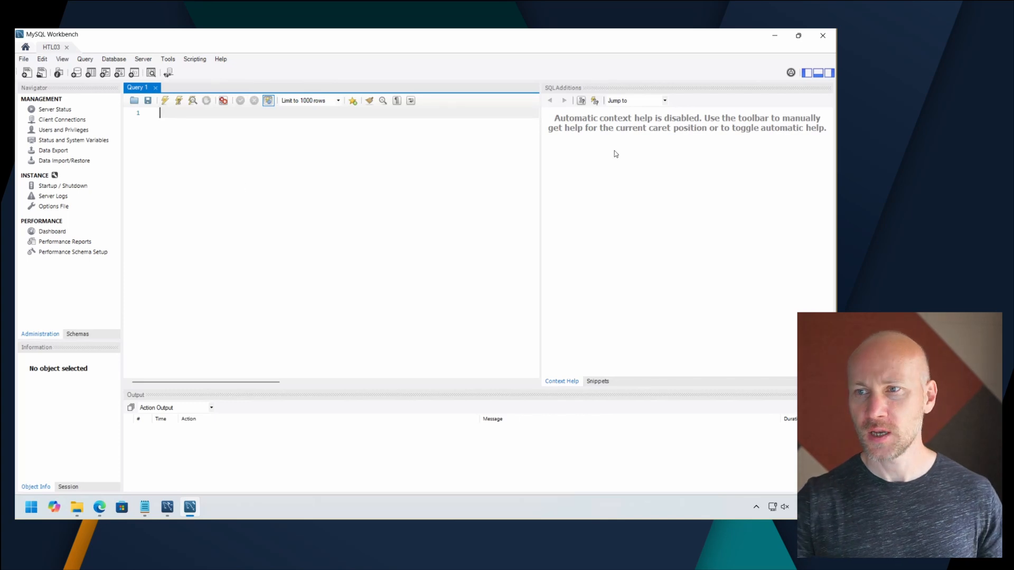
left_click(775, 35)
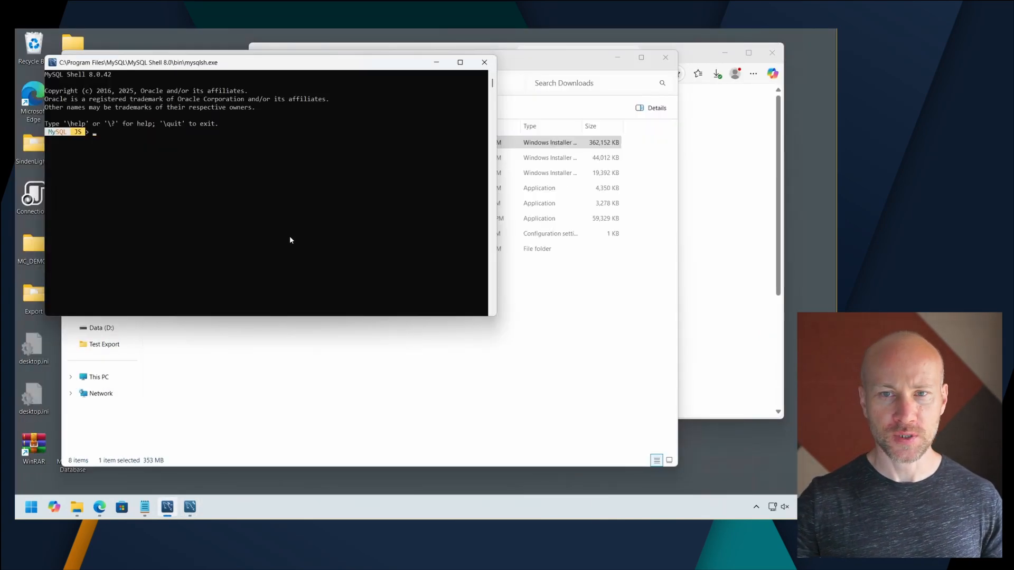
left_click(436, 63)
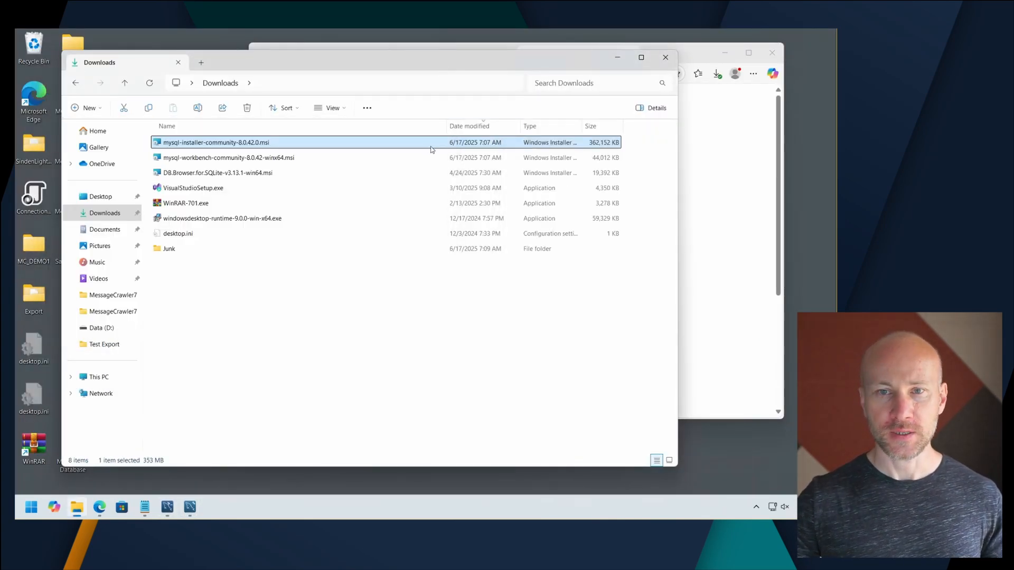
left_click(617, 57)
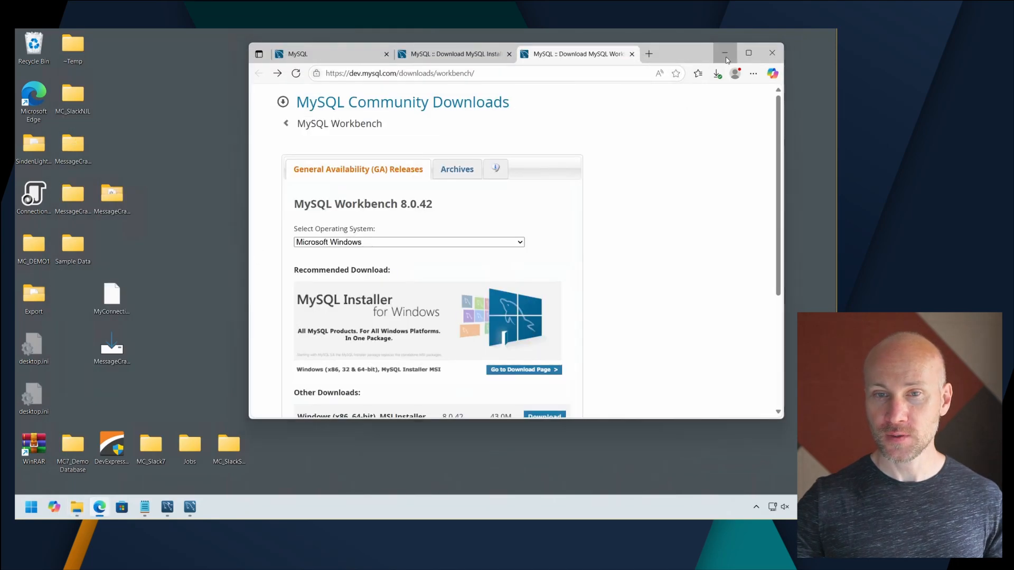
left_click(725, 52)
Start Message Crawler 7 and acknowledge the notice about creating or selecting a management database.
key("super")
type("mes")
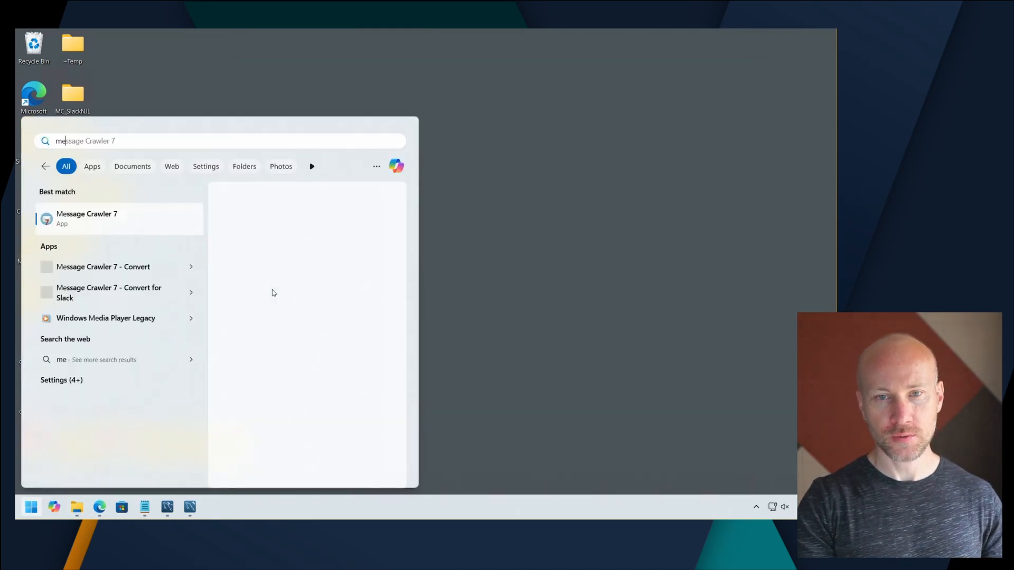
key("Return")
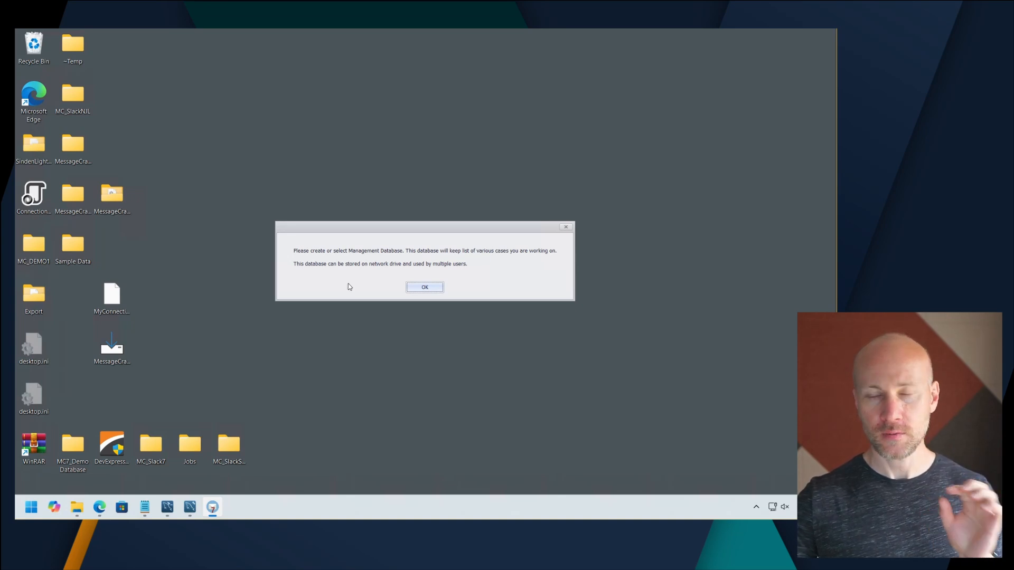
left_click(417, 290)
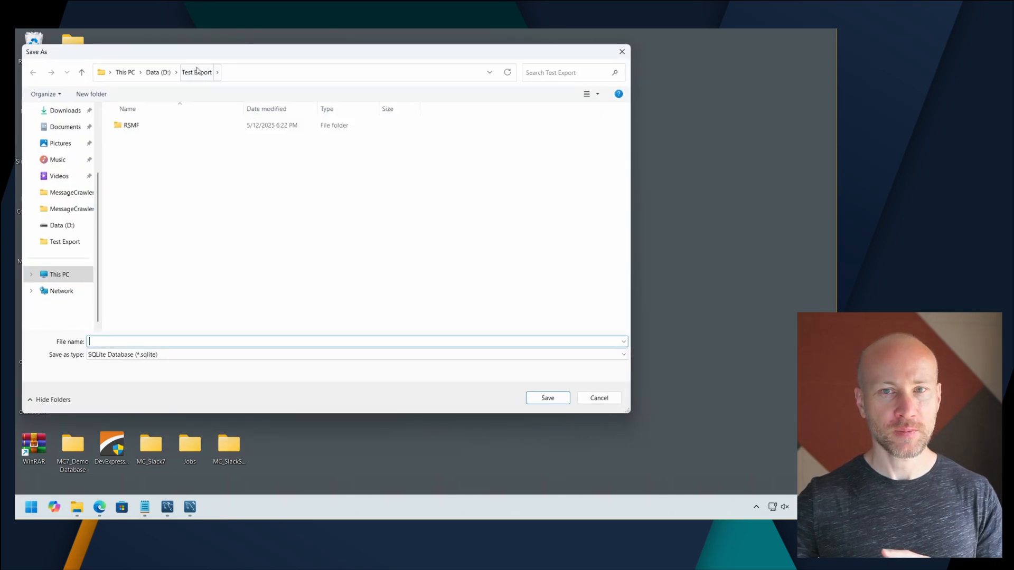
Create a folder named MC_Connections on the Desktop as the save location for the management database and open it.
left_click_drag(199, 55, 345, 62)
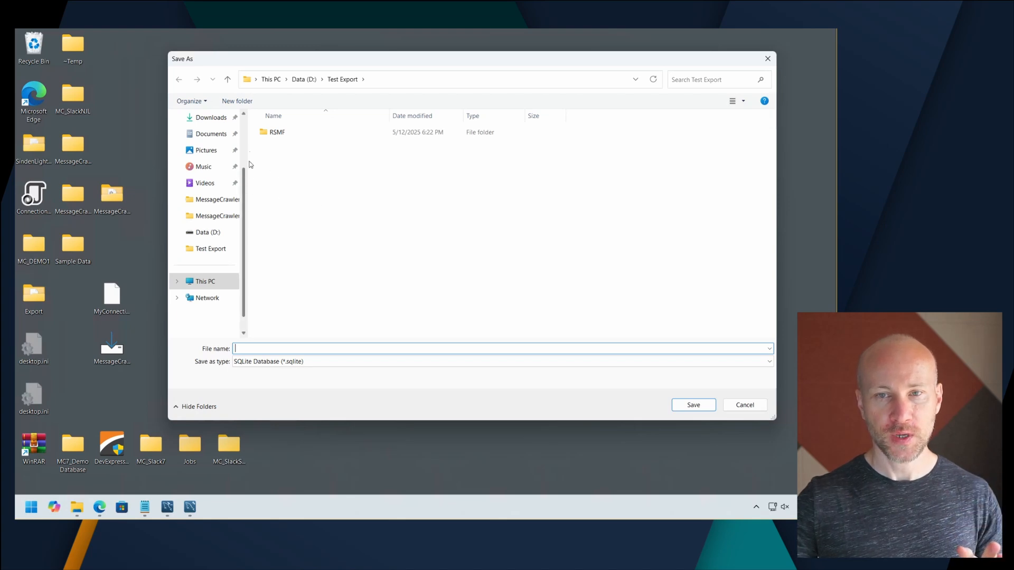
scroll(211, 185, "up", 3)
left_click(206, 186)
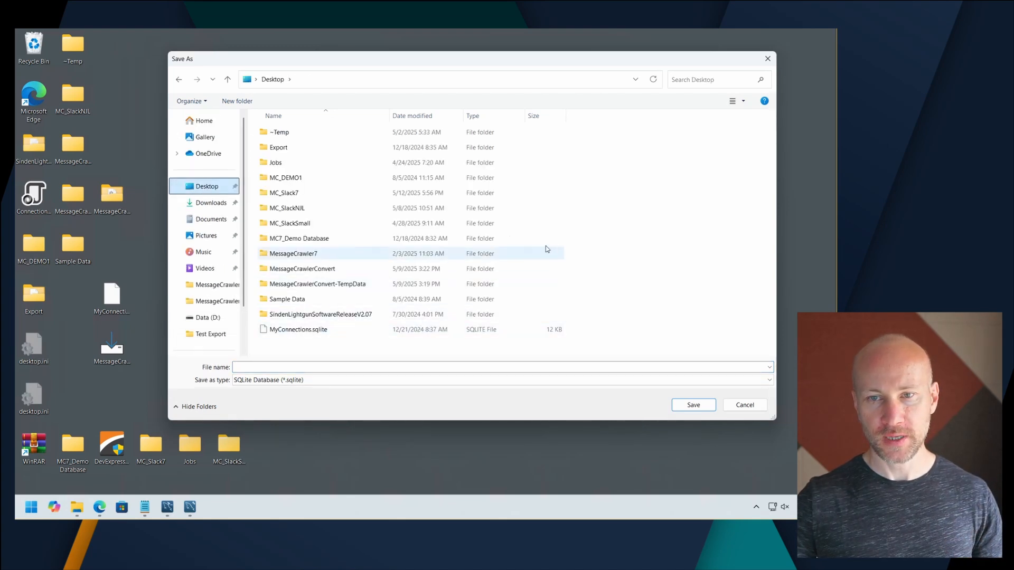
right_click(619, 241)
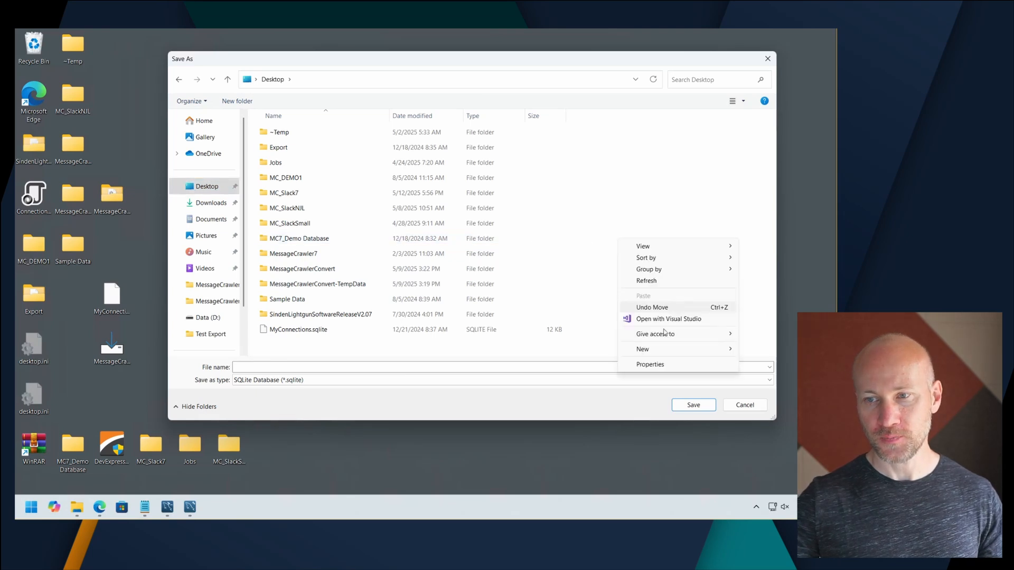
mouse_move(664, 349)
left_click(587, 352)
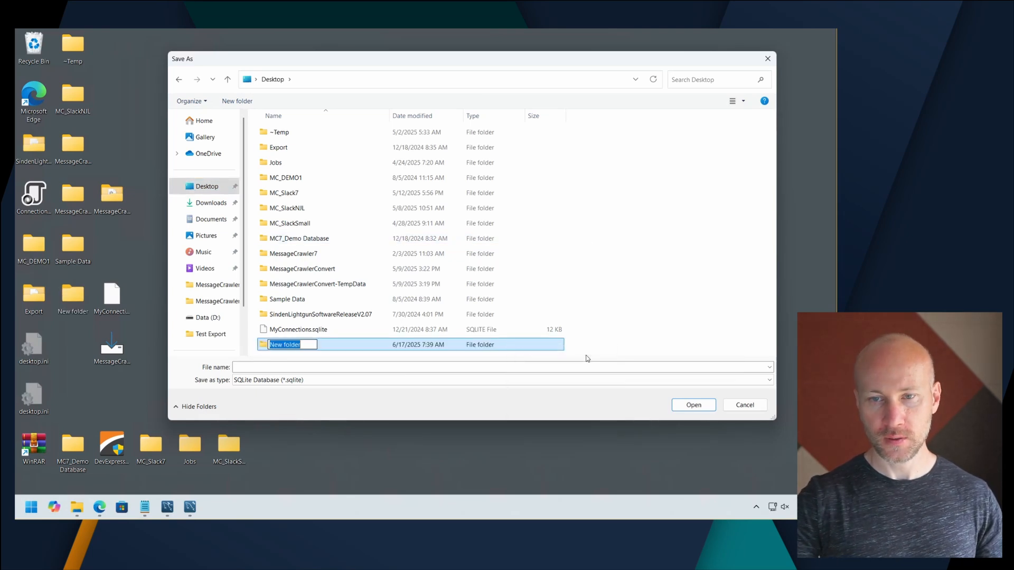
type("MC_Co")
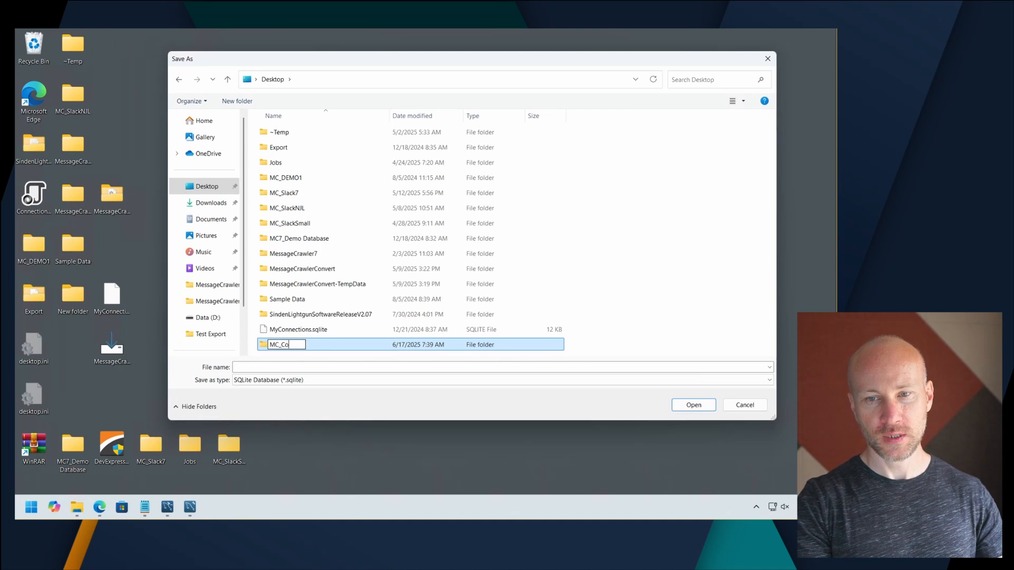
type("nnecvtion")
key("BackSpace")
key("BackSpace")
key("BackSpace")
key("BackSpace")
key("BackSpace")
type("tions")
key("Return")
key("Return")
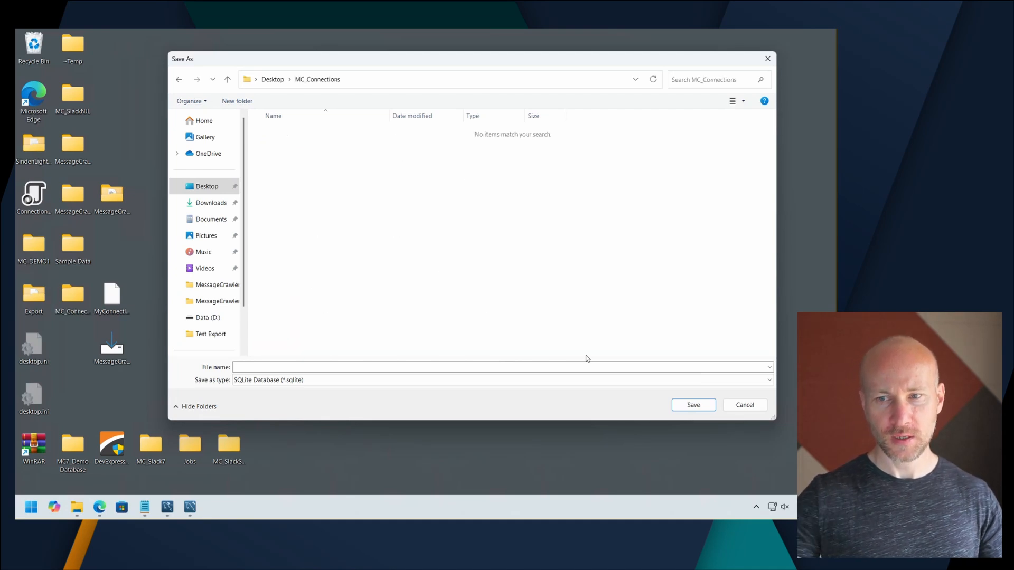
Save the new management database as Connections.sqlite in the MC_Connections folder.
left_click(582, 368)
type("Connec")
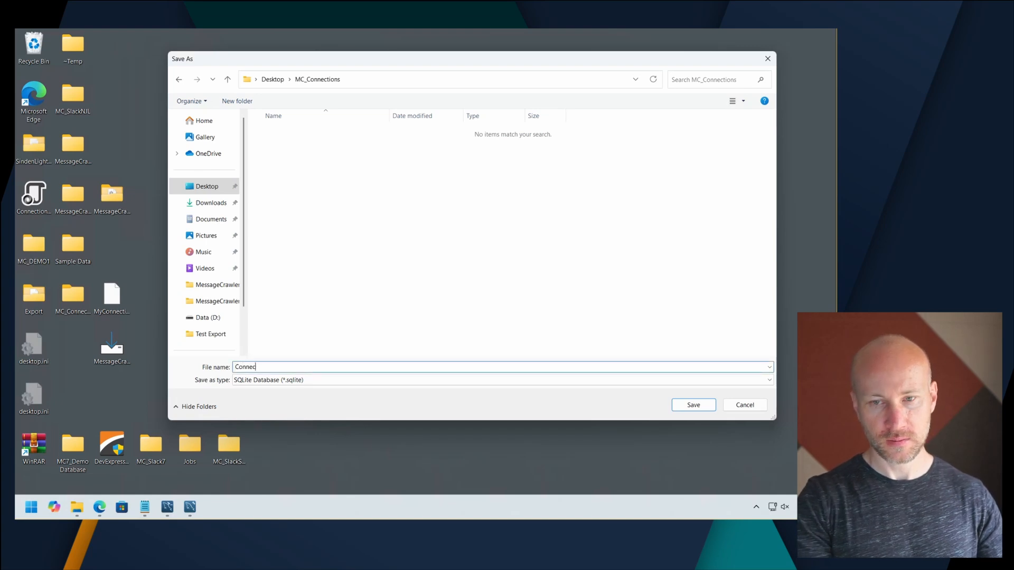
type("tions.sqlite")
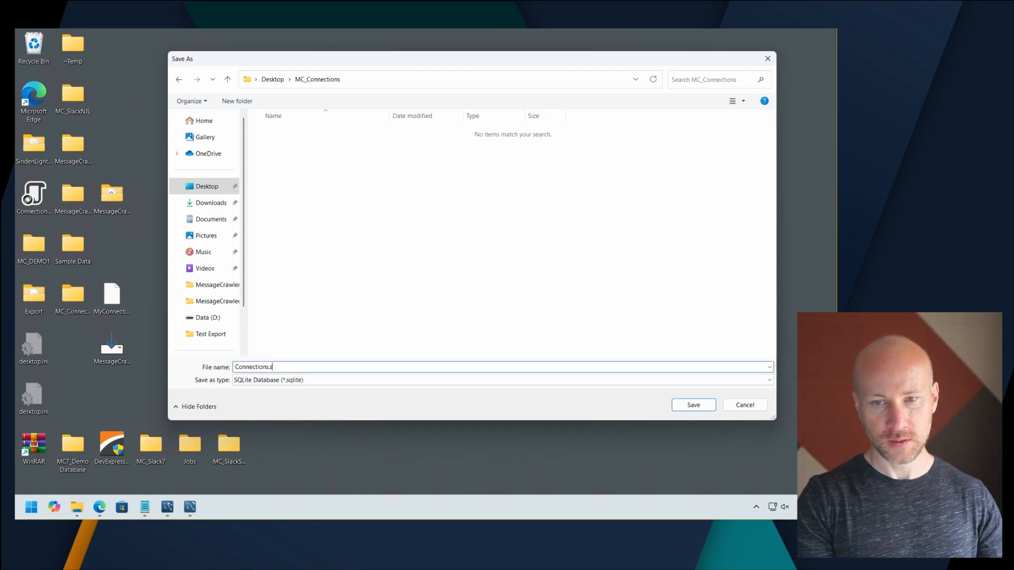
key("Return")
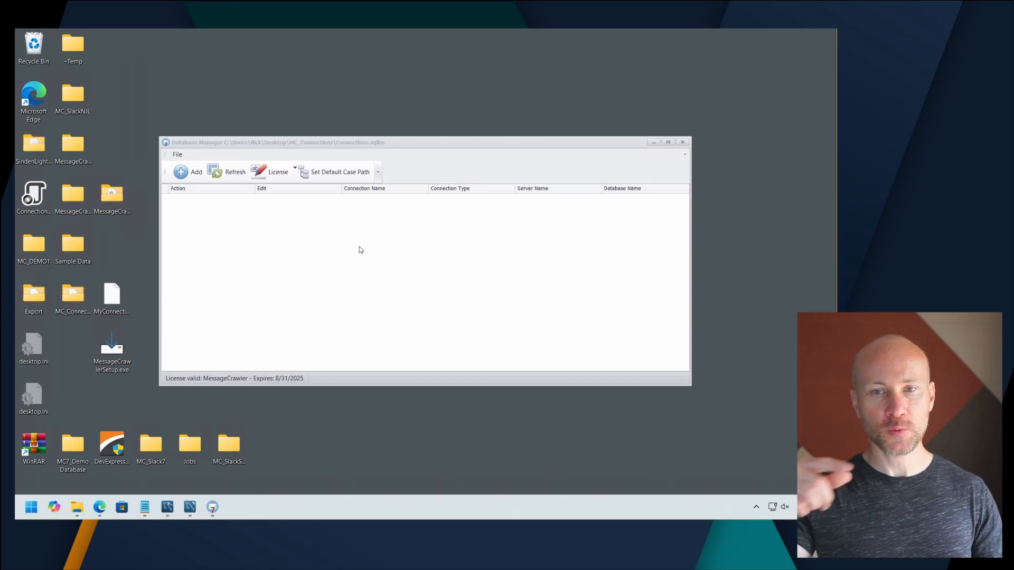
Add a MySQL connection named Demo with server HTL03 and database MC7_Demo.
left_click(181, 172)
left_click(155, 127)
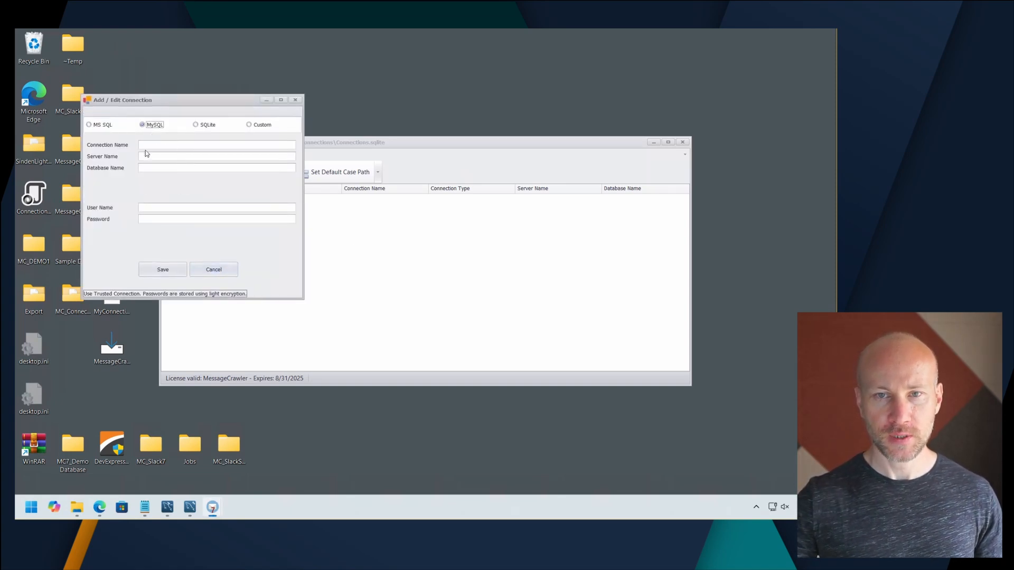
left_click(162, 146)
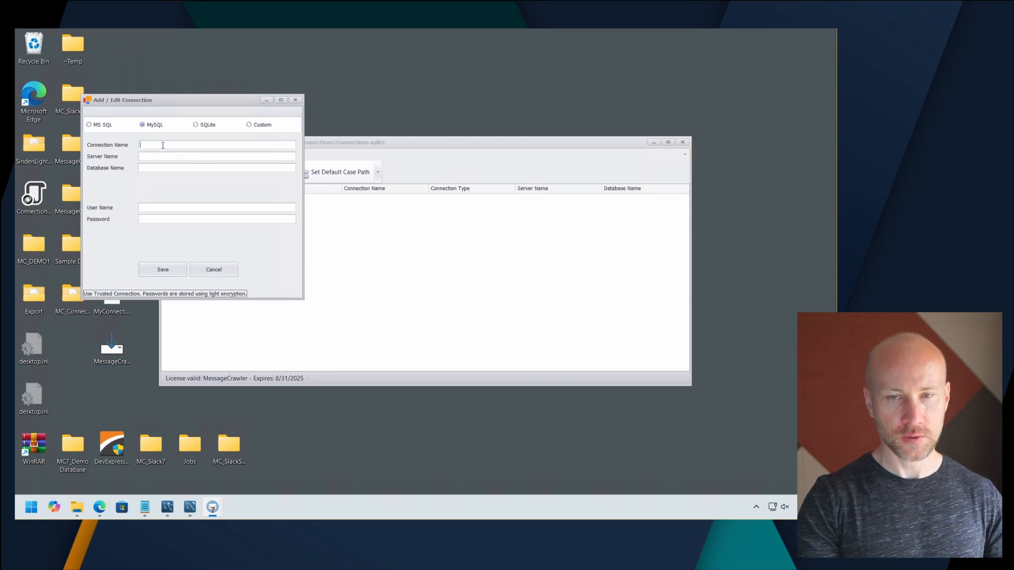
type("DemoHTL03")
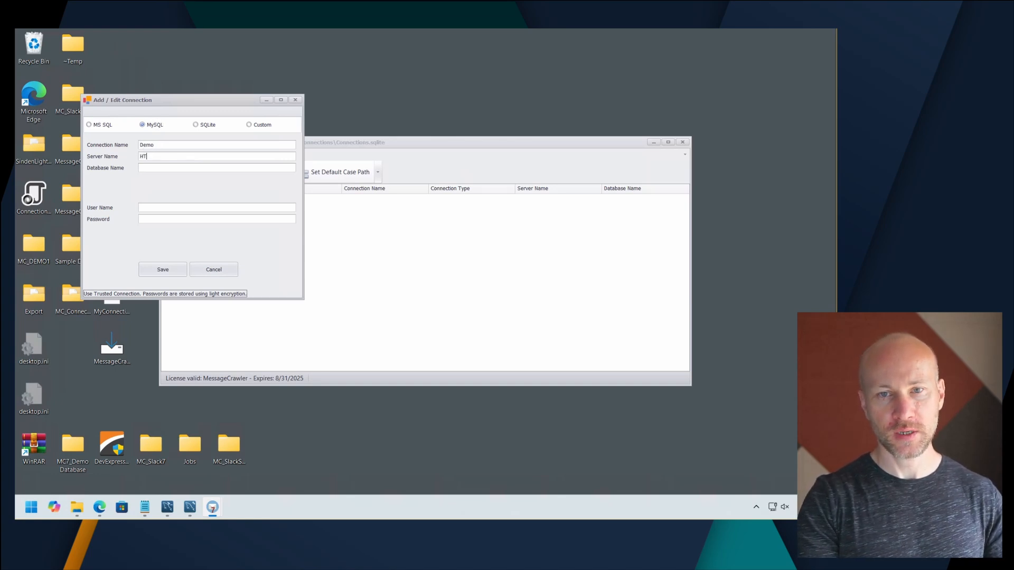
key("Tab")
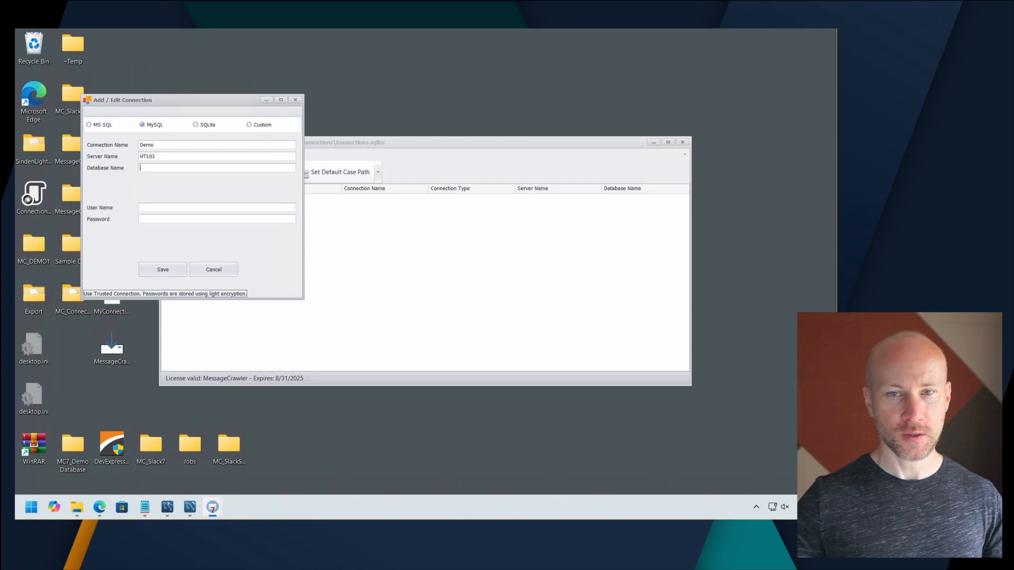
type("MC")
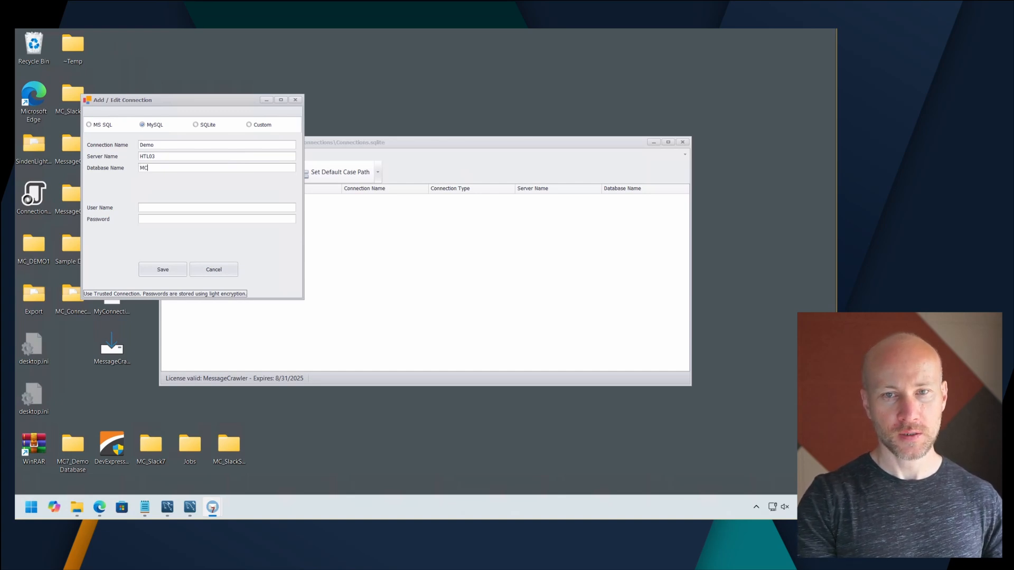
type("7_")
type("Demo")
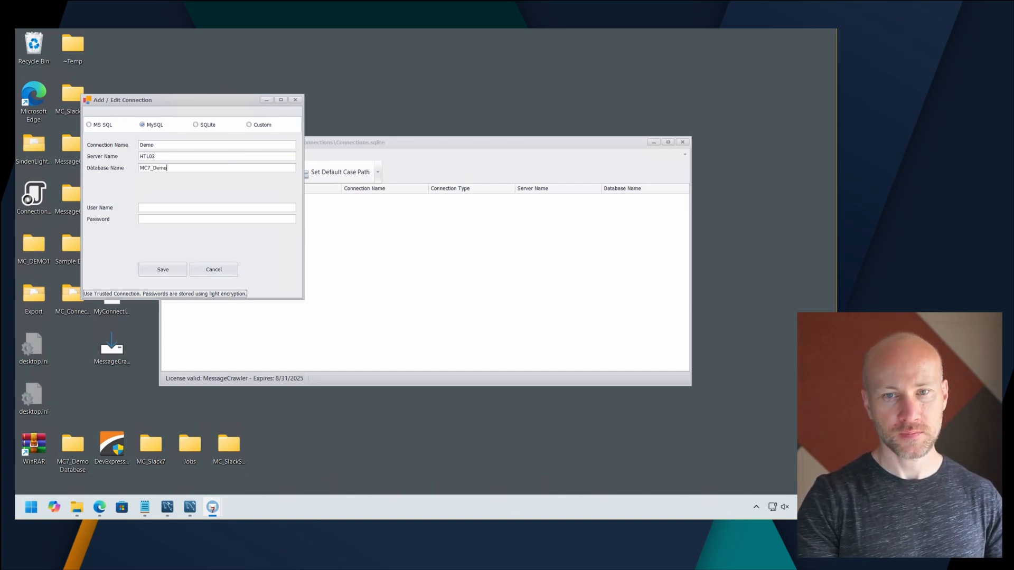
Enter the MySQL account's user name and password for the Demo connection and save it.
left_click(156, 206)
type("Nick")
type("******")
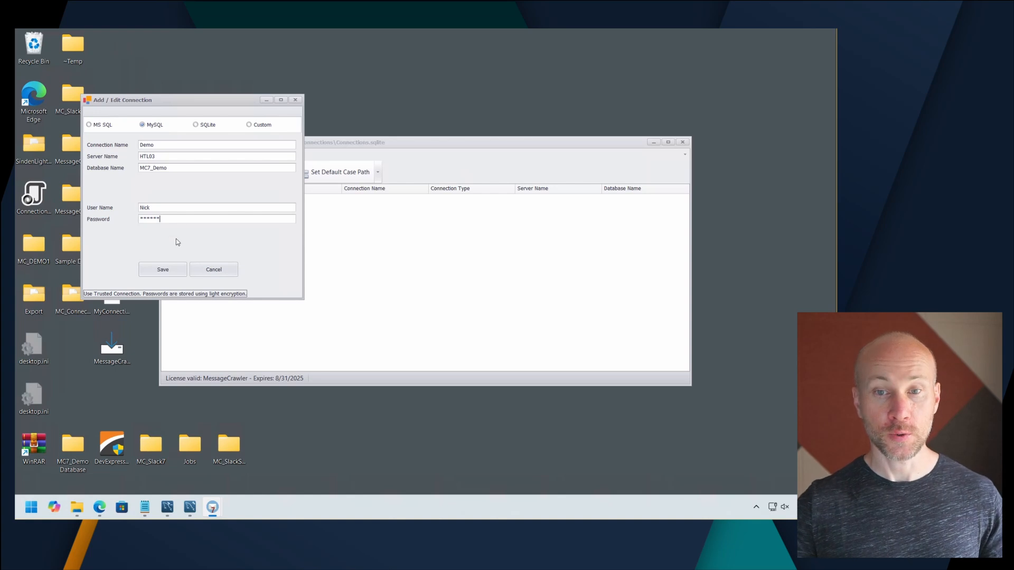
left_click(175, 271)
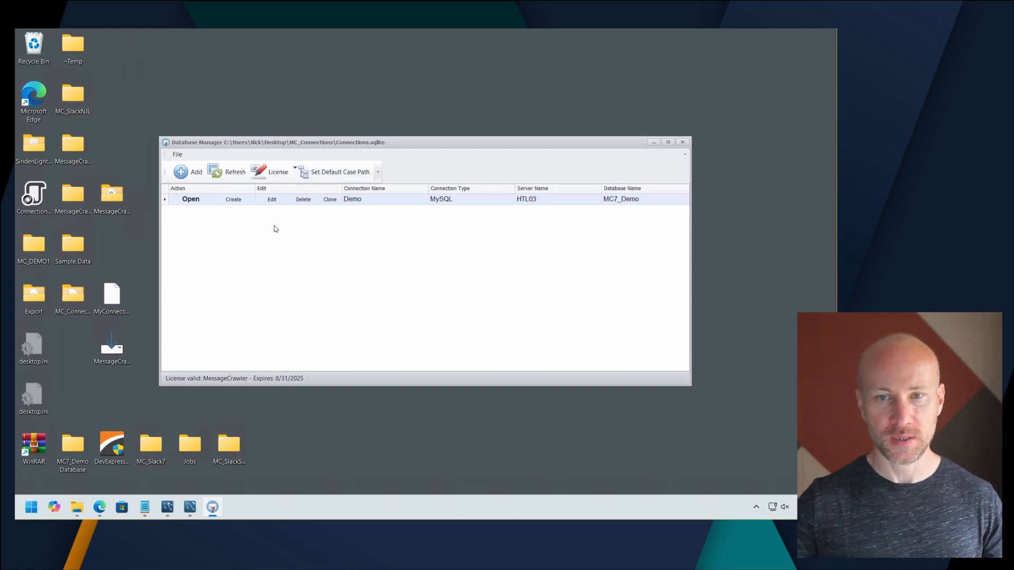
Open the Demo database from the connection list and maximise its window.
left_click(199, 203)
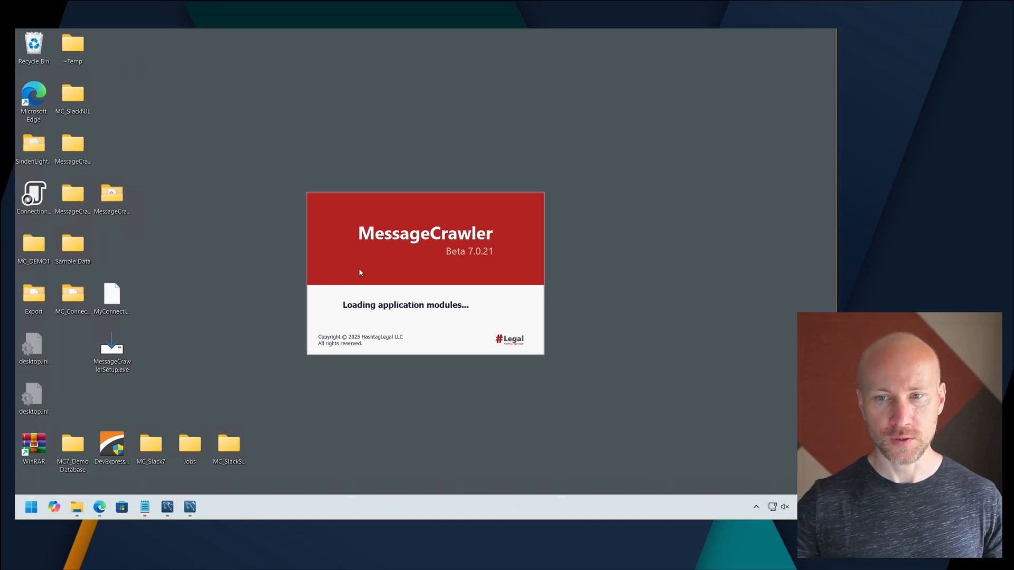
double_click(479, 194)
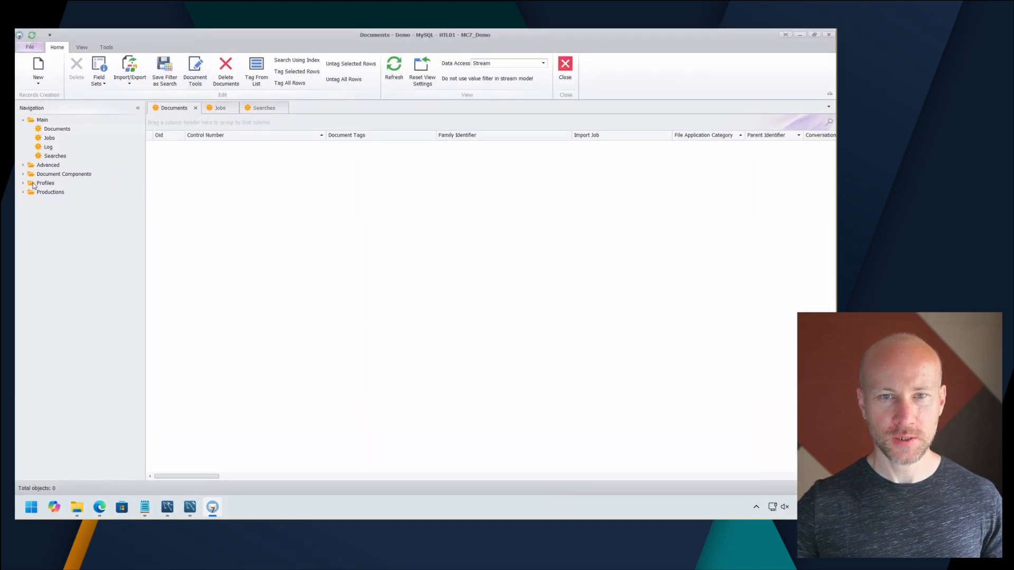
Check the Default profile under Profile Export Conversations, closing both the profile and its list when done.
left_click(23, 183)
left_click(79, 193)
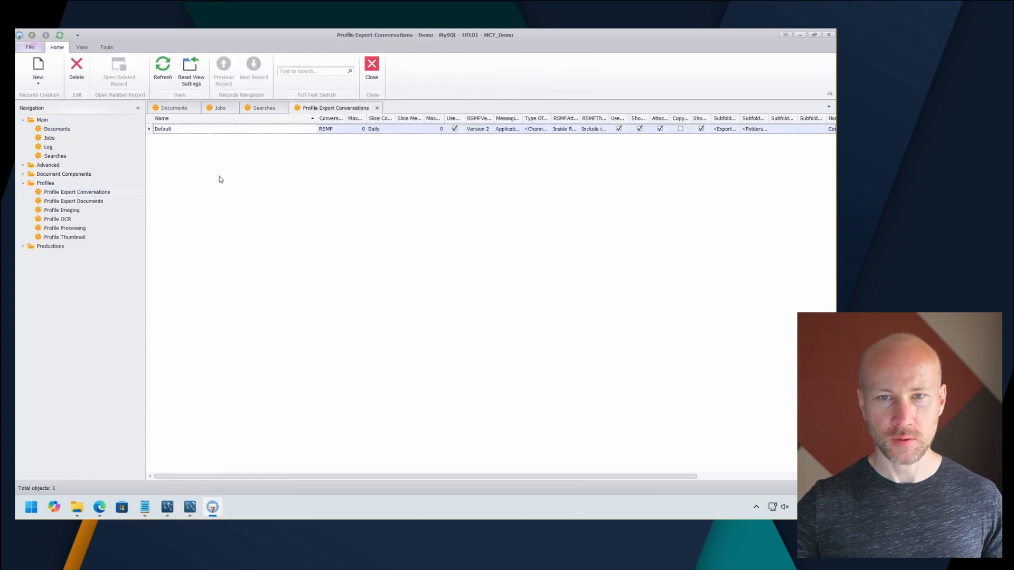
double_click(254, 133)
left_click(484, 108)
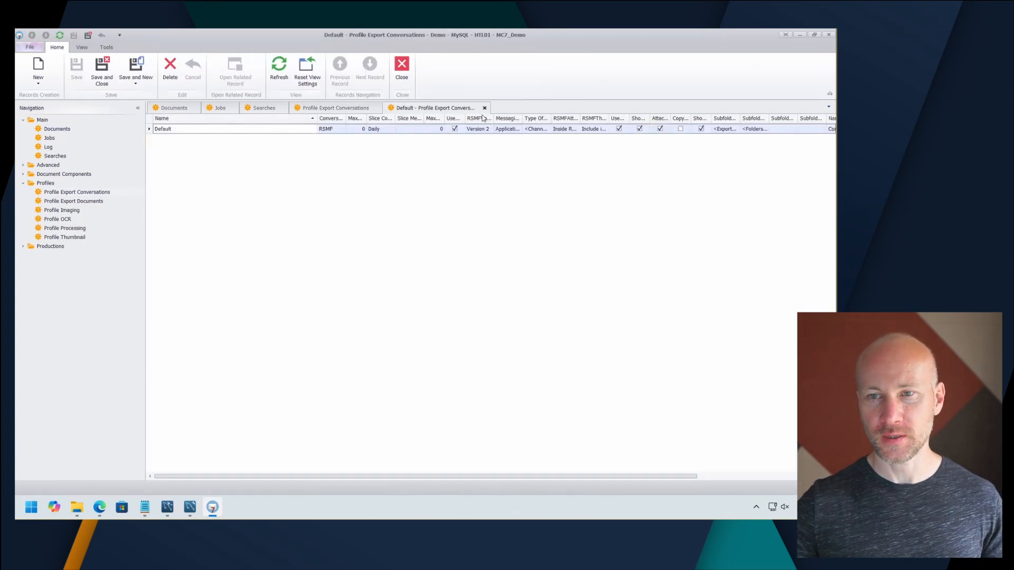
left_click(376, 108)
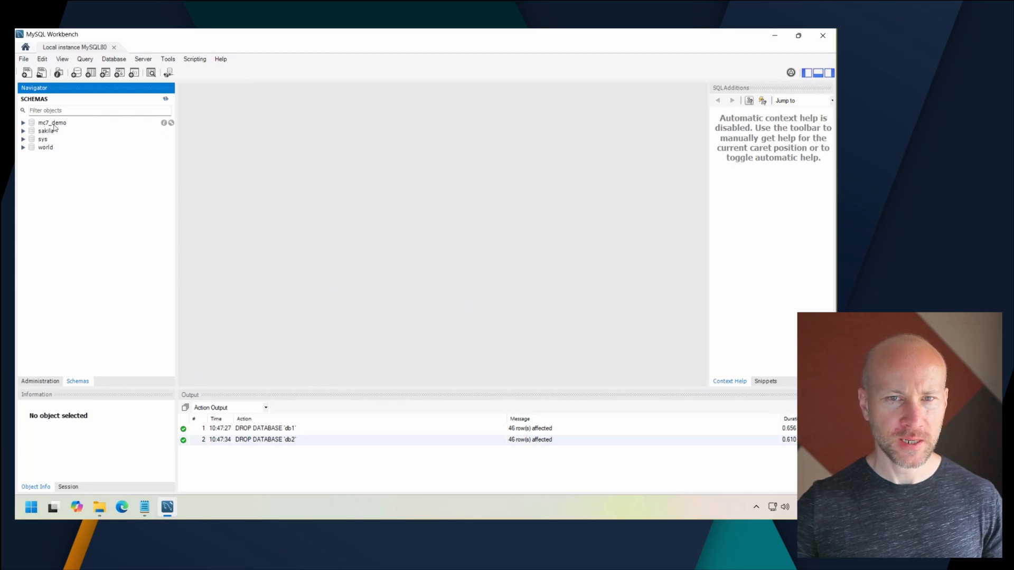
In MySQL Workbench on the server, expand the mc7_demo schema's tables and display the rows of profileocr.
left_click(23, 122)
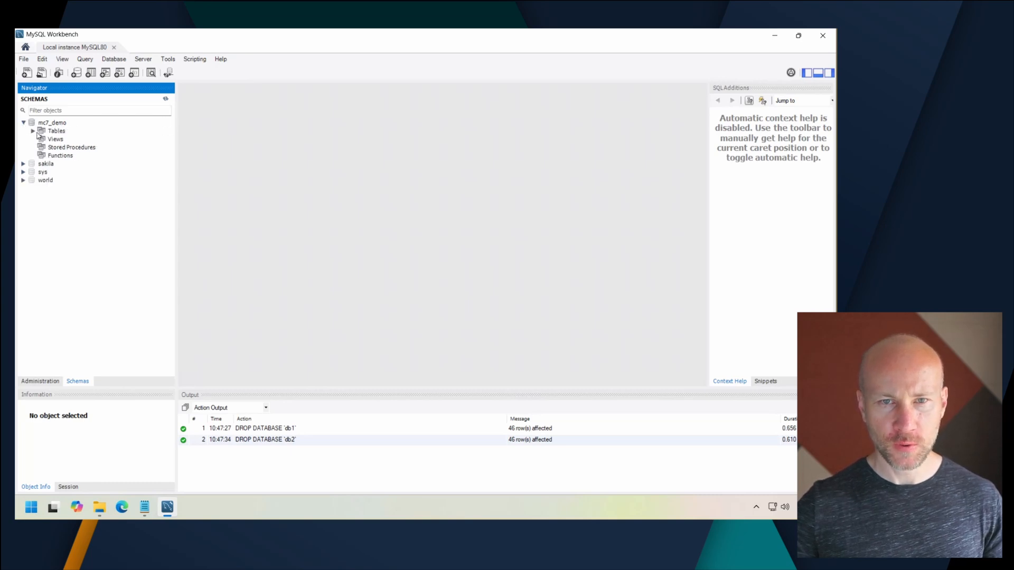
left_click(33, 131)
scroll(116, 264, "down", 4)
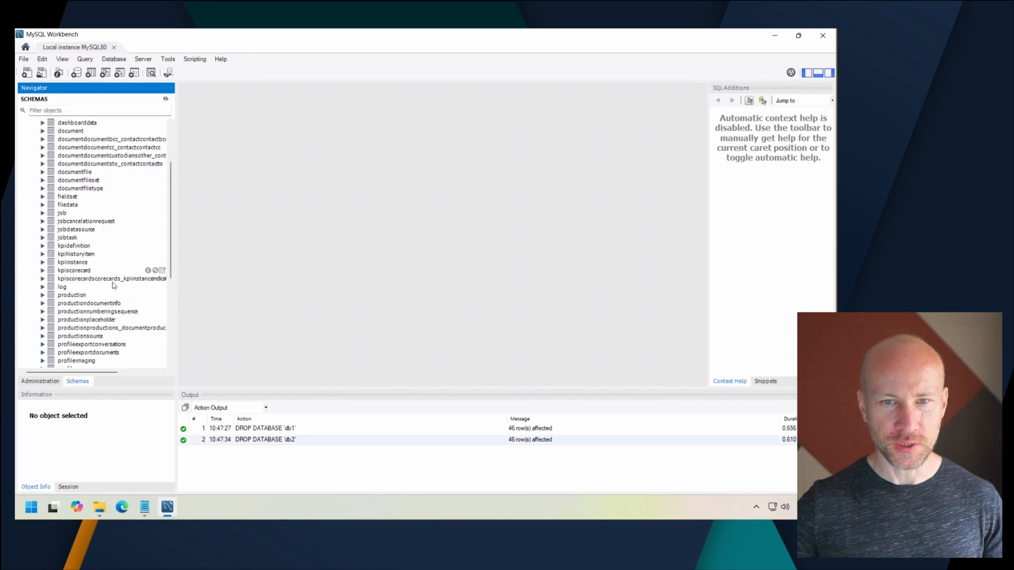
scroll(114, 232, "down", 4)
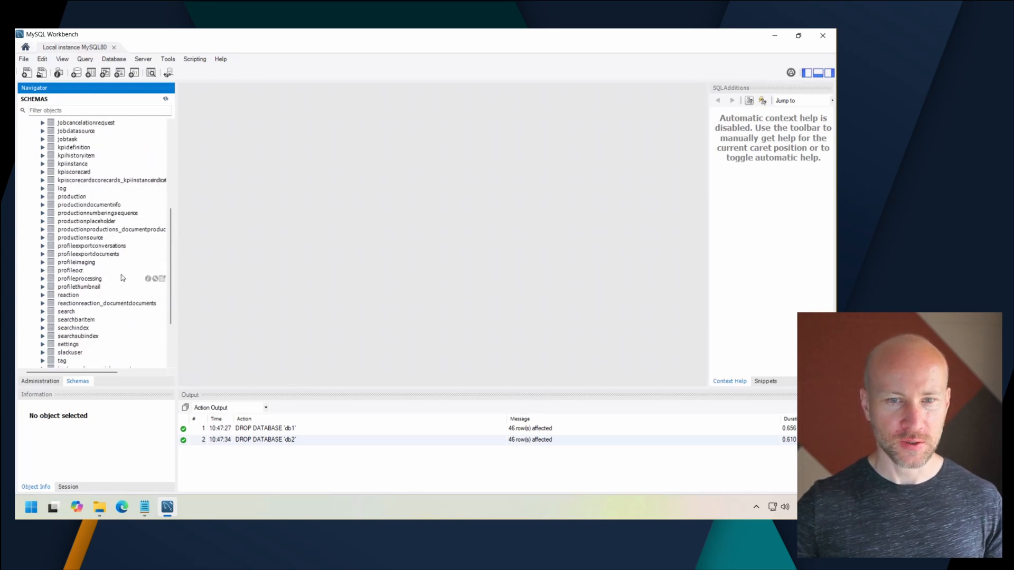
scroll(126, 296, "down", 1)
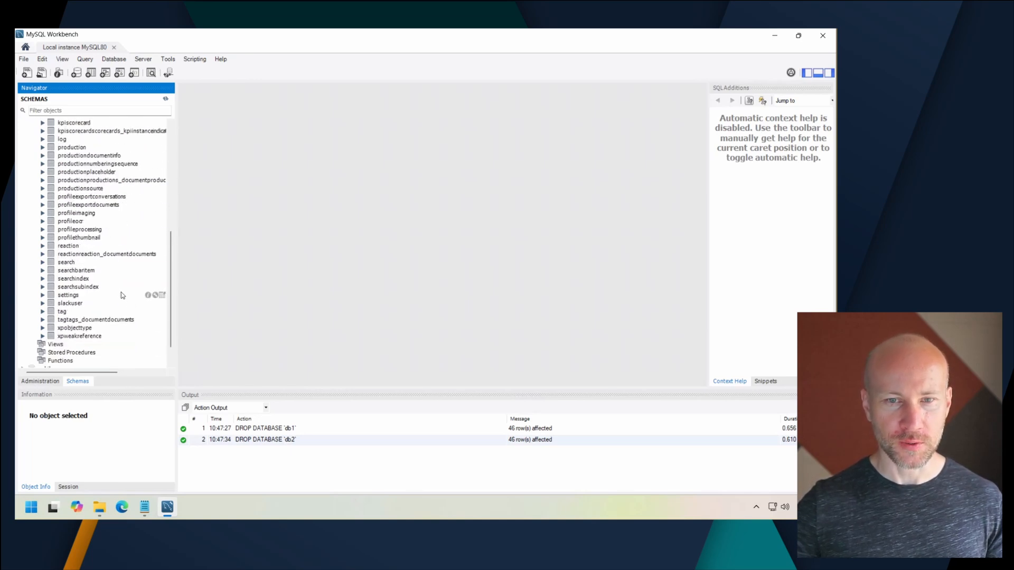
right_click(74, 224)
left_click(103, 230)
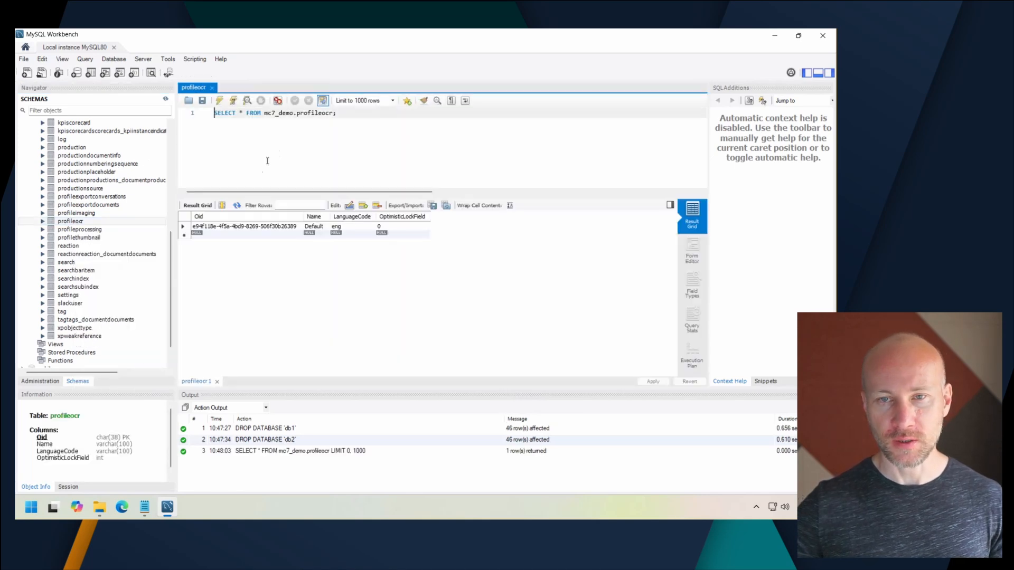